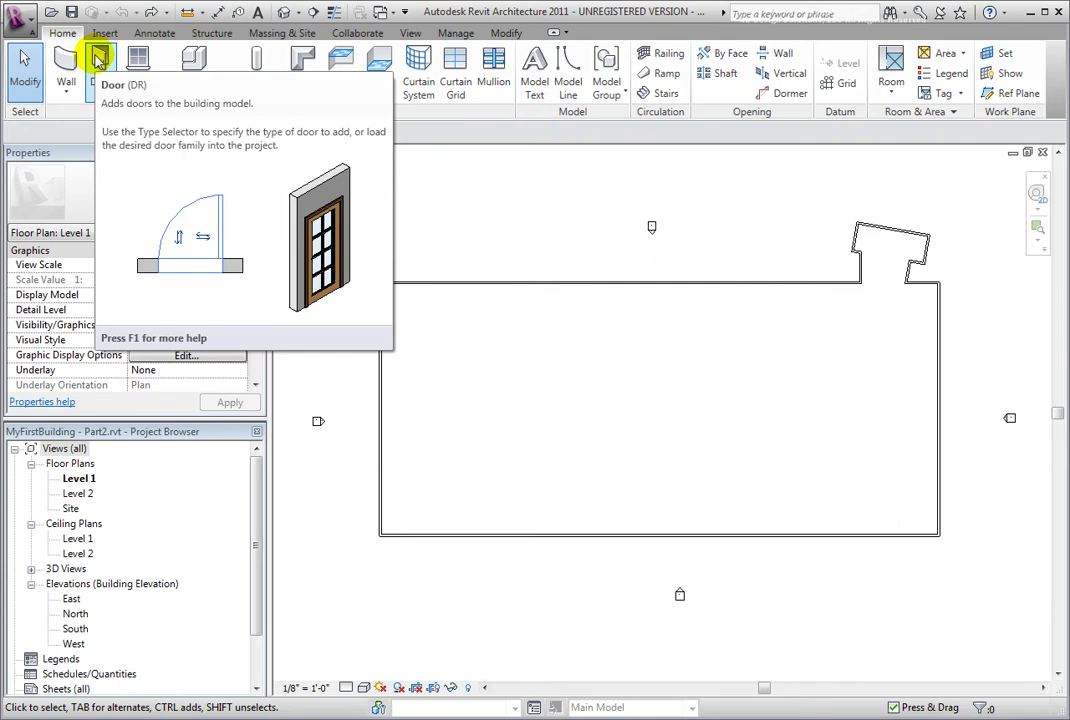
Step: Activate the Door tool on the Home tab to place doors on Level 1
click(100, 60)
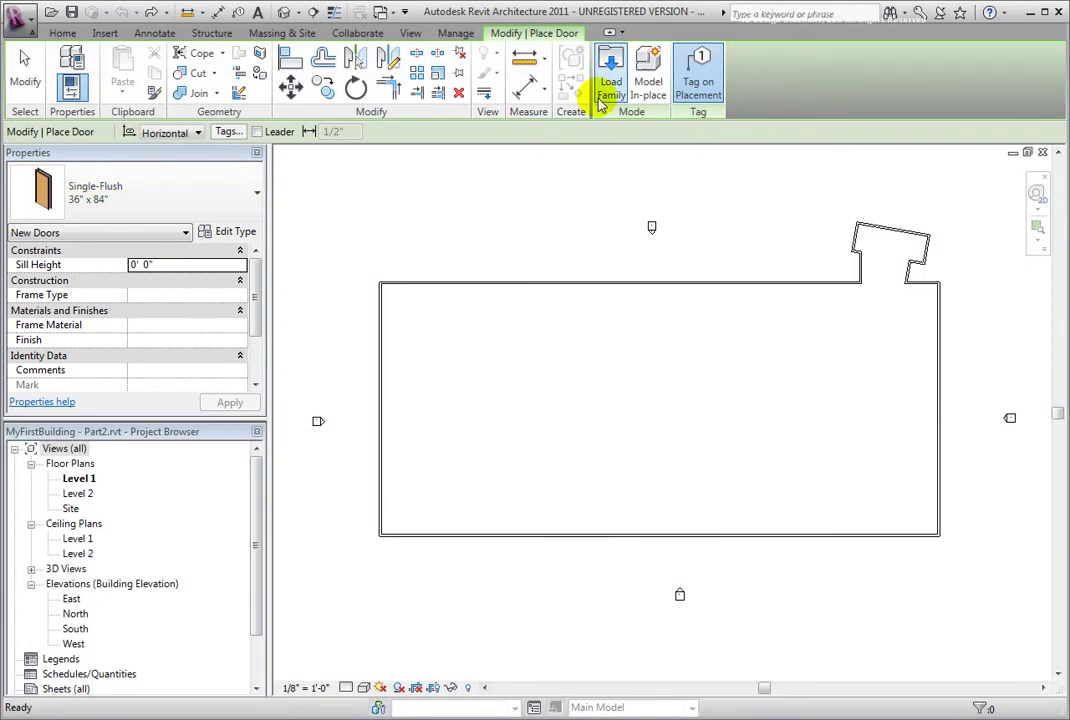
click(257, 197)
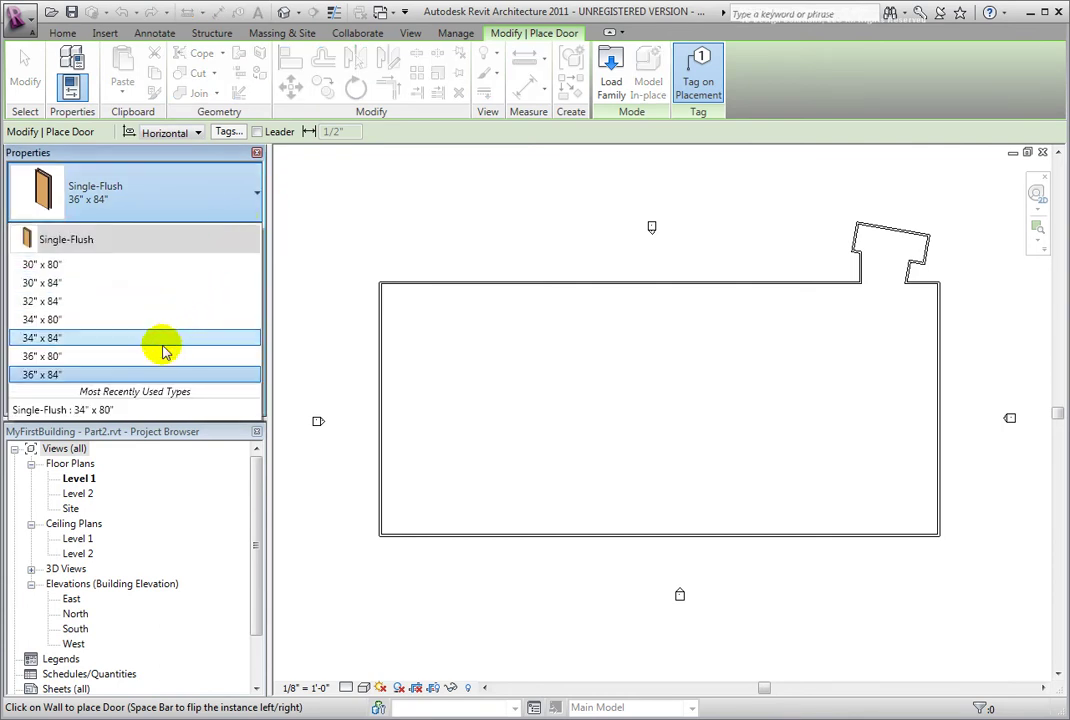
click(150, 376)
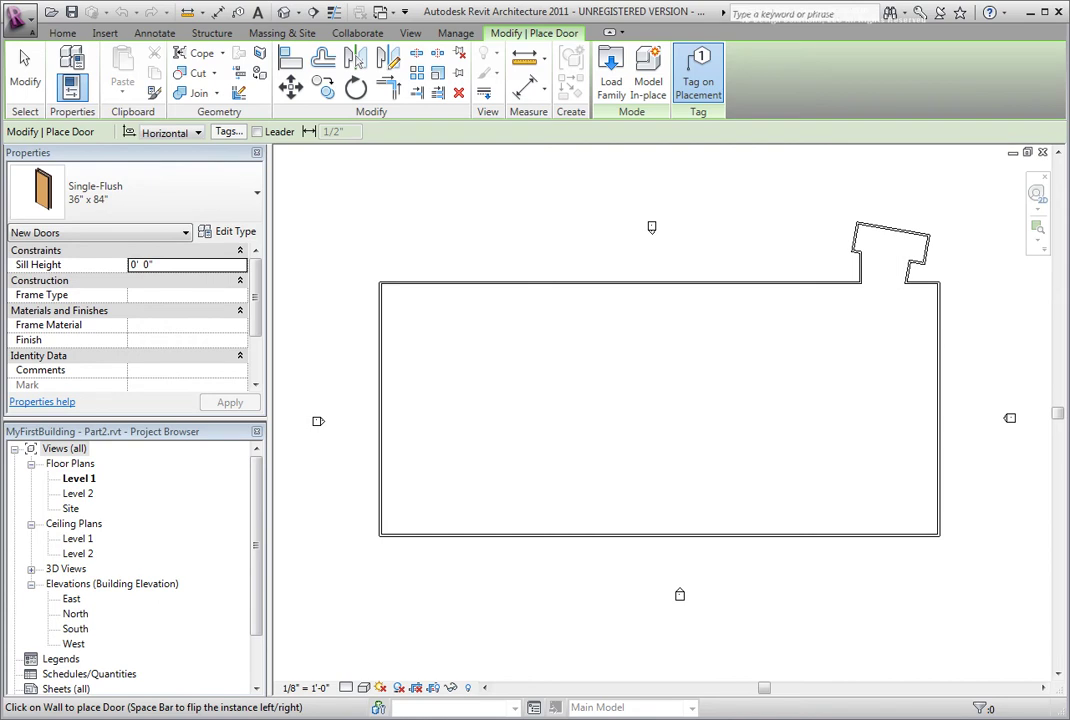
click(612, 82)
click(698, 75)
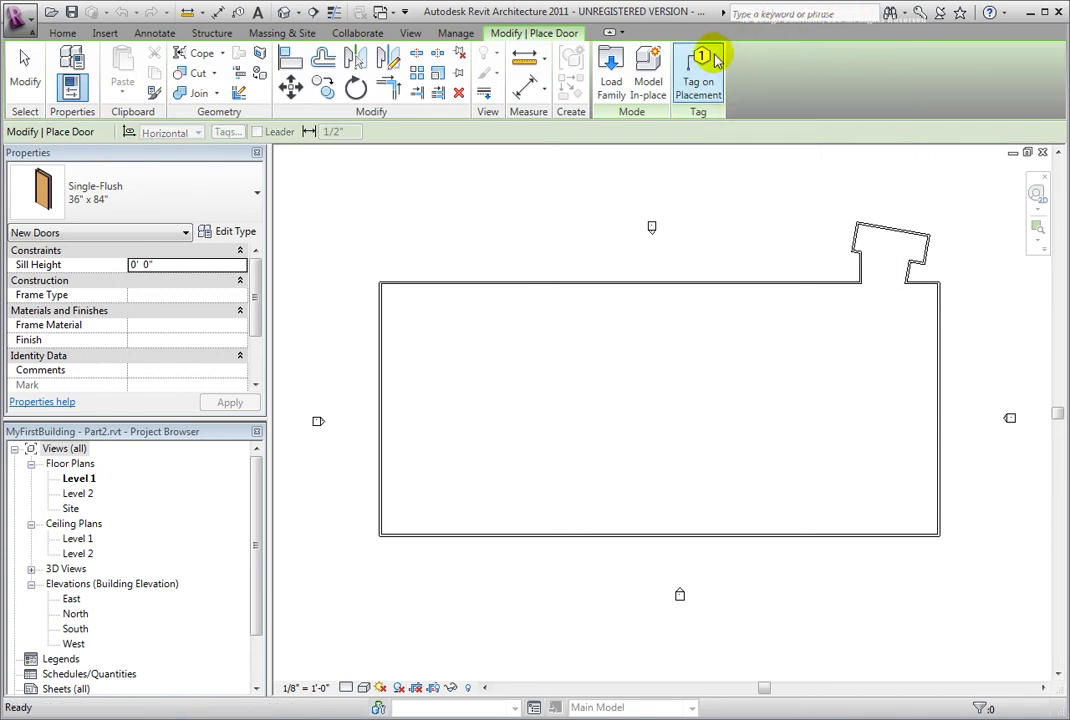
click(698, 75)
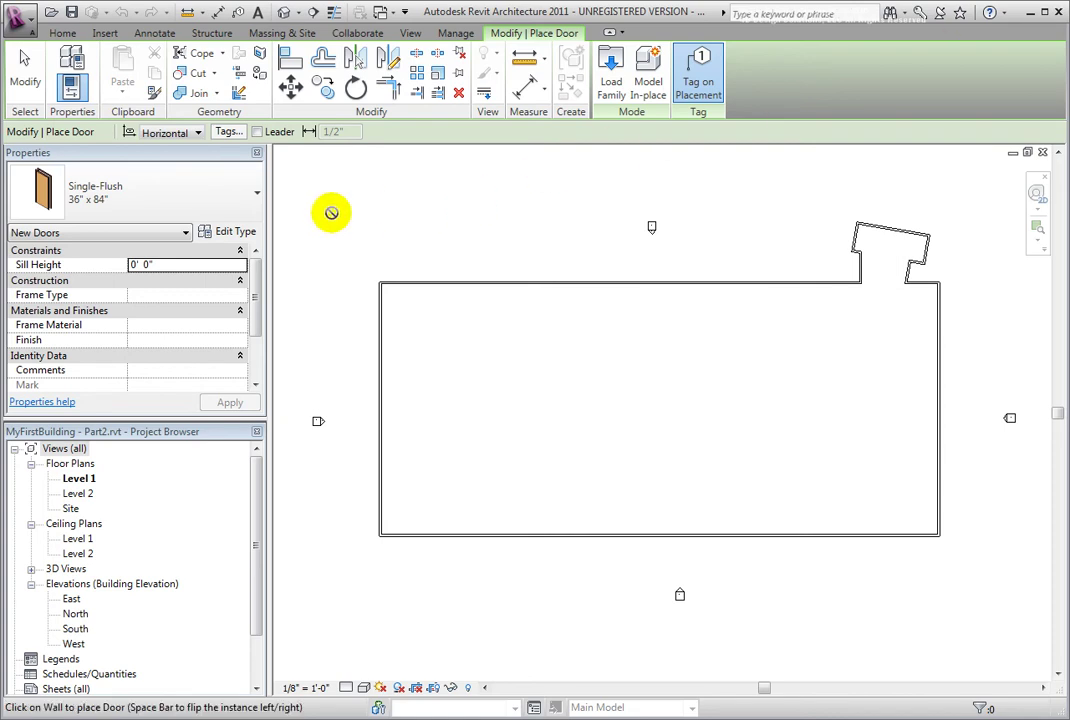
click(198, 133)
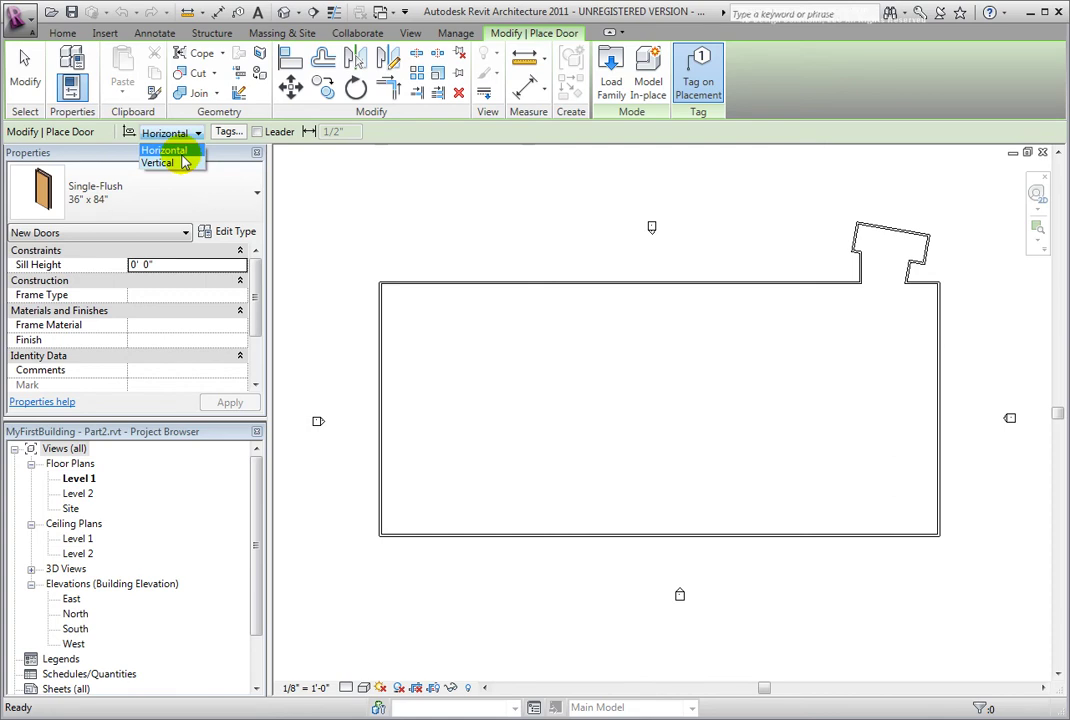
click(170, 151)
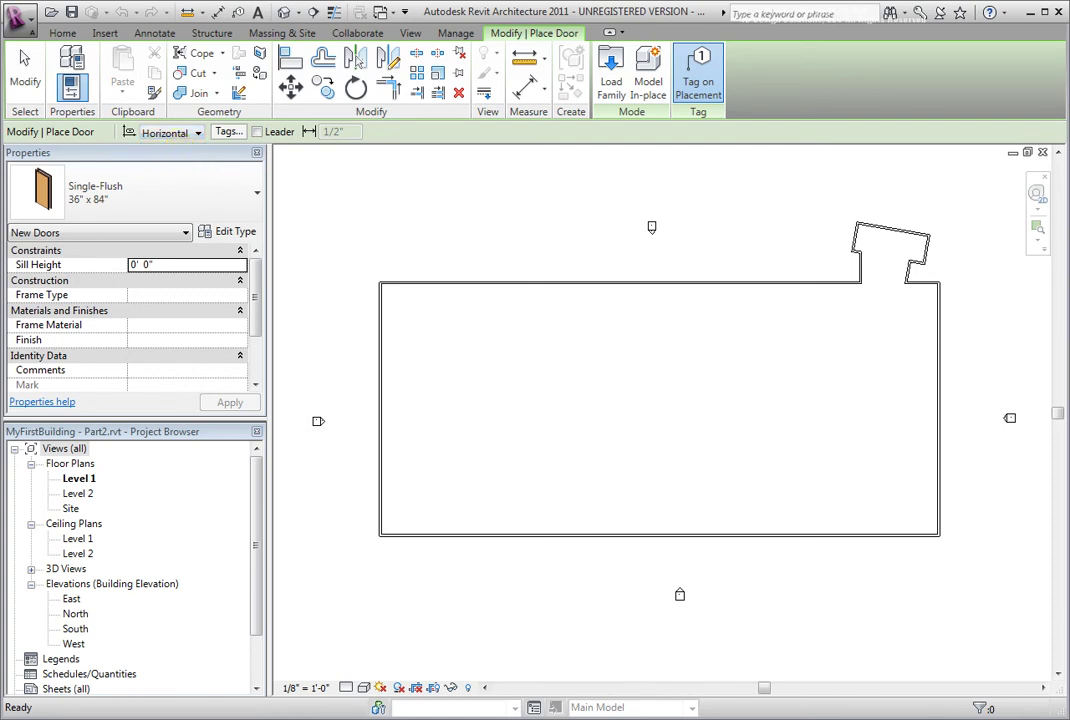
click(257, 132)
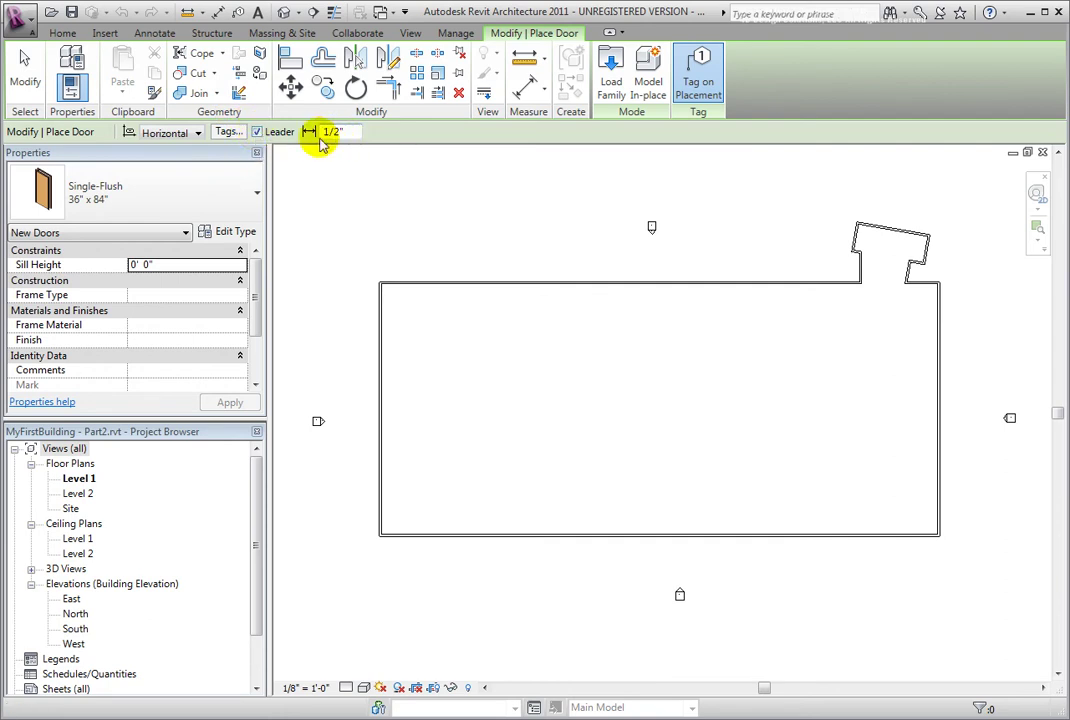
click(256, 133)
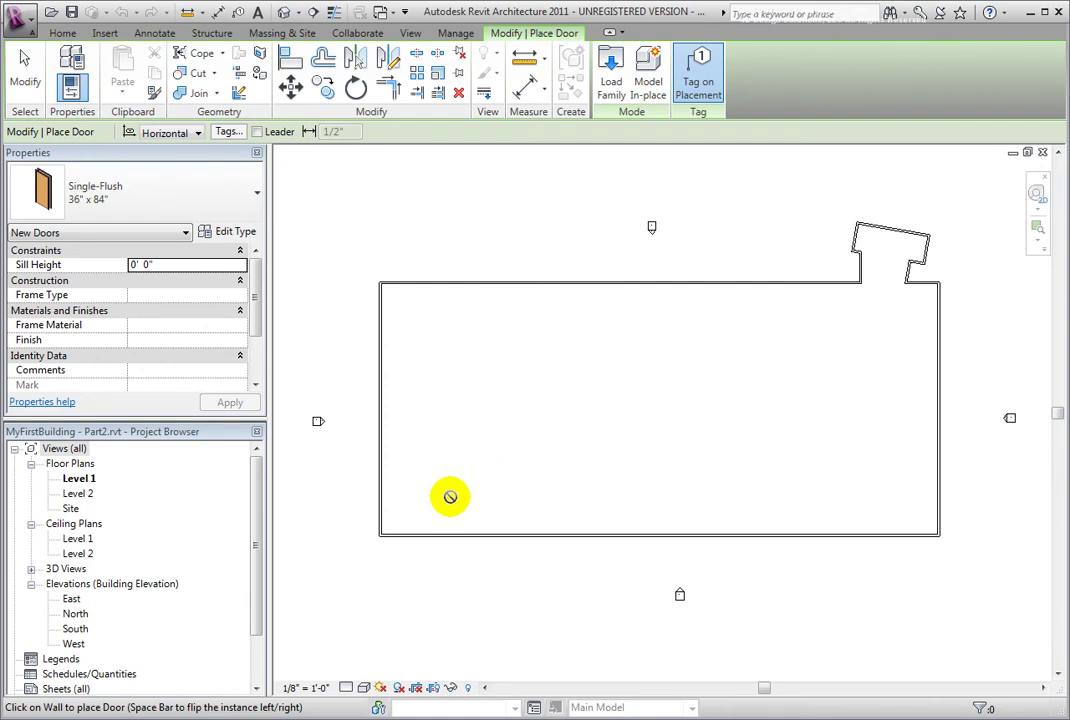
Step: Zoom to the lower-left corner and change the door type from 36" x 84" to Single-Flush 34" x 80"
scroll(420, 505, up, 4)
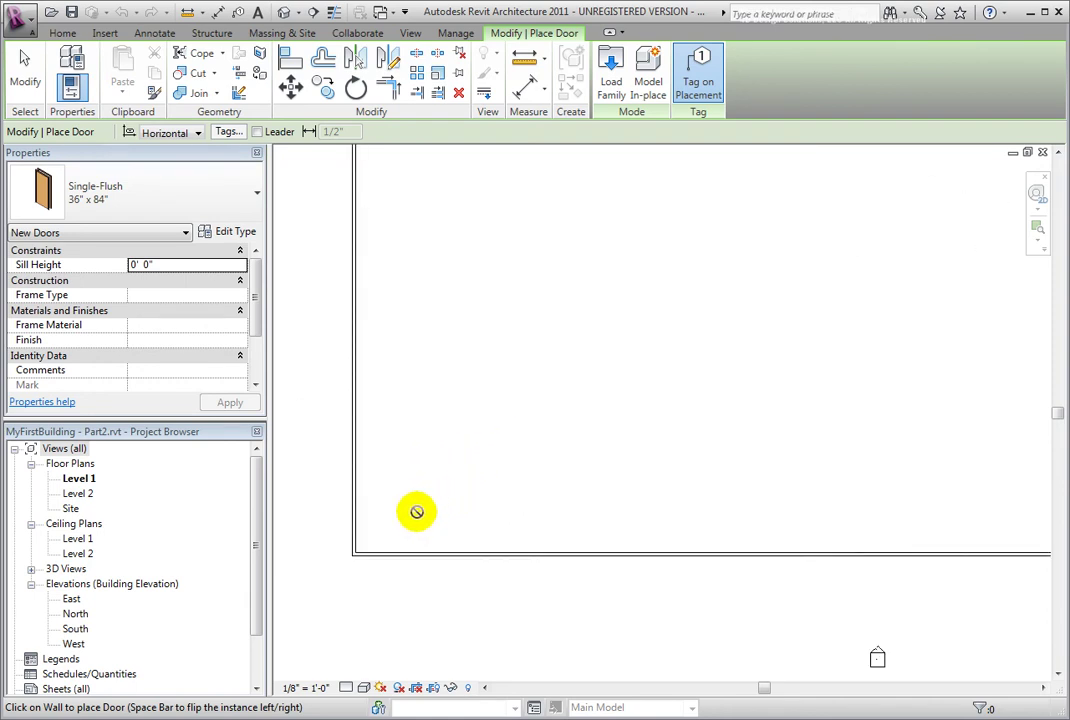
scroll(421, 519, up, 2)
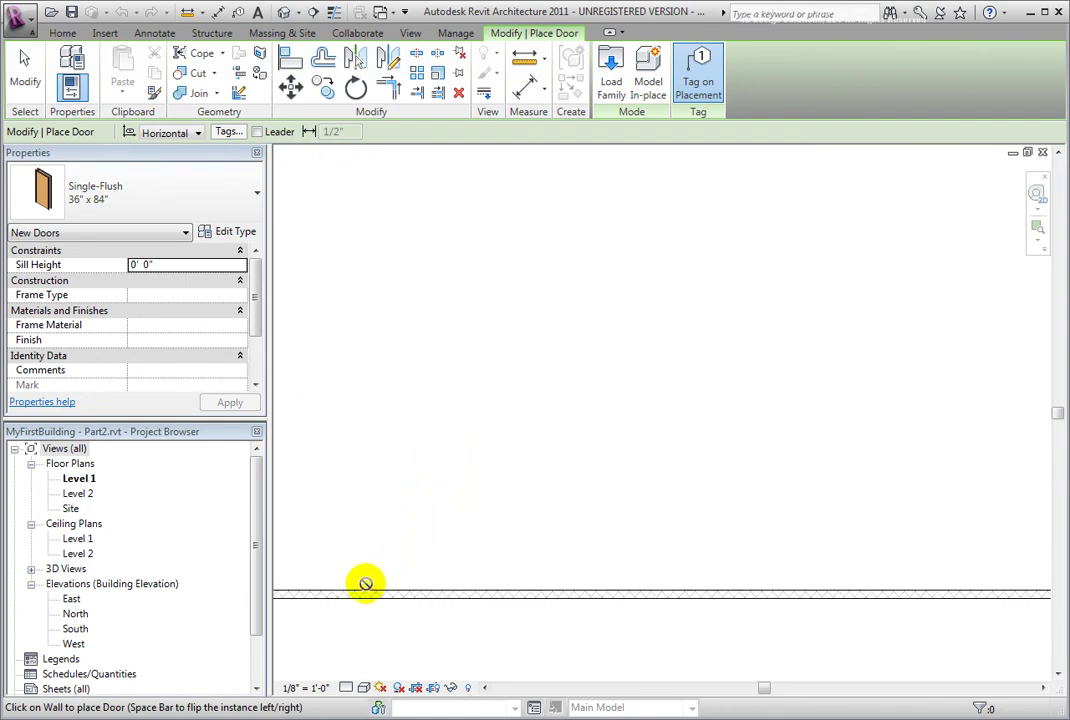
middle_drag(360, 587, 504, 566)
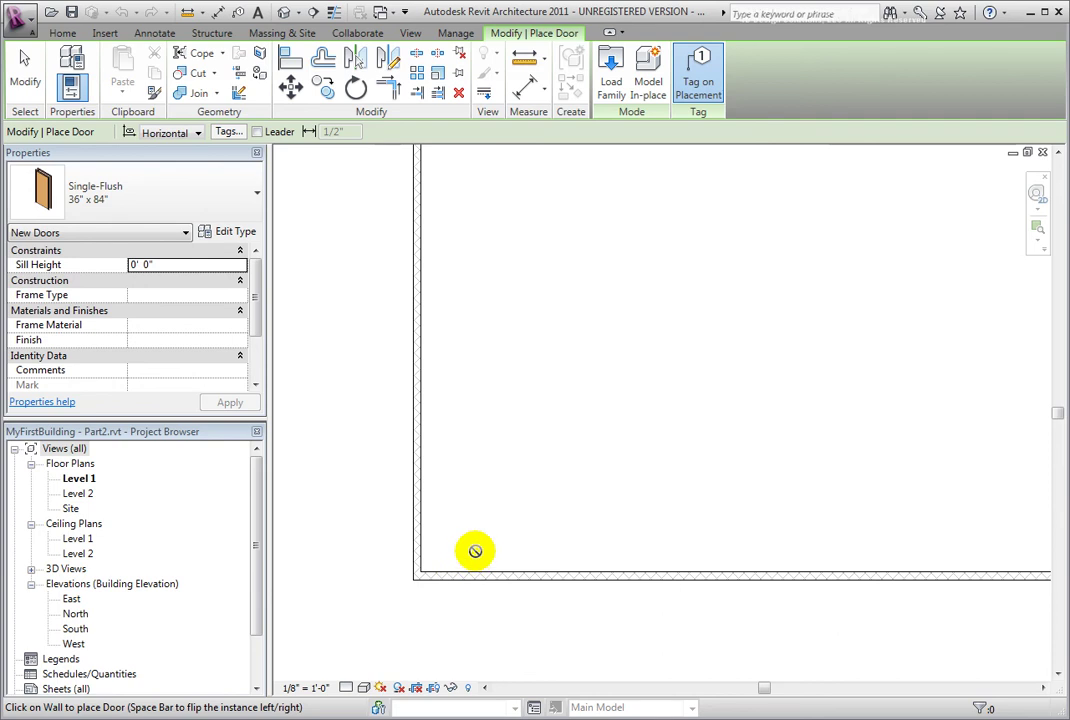
click(257, 193)
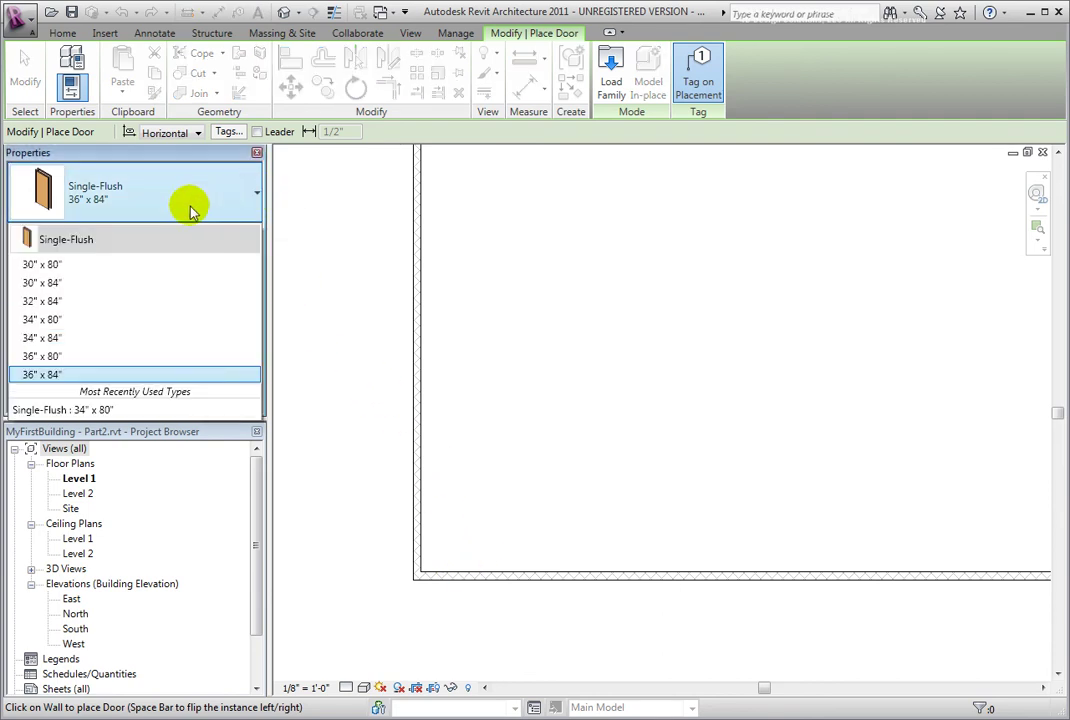
mouse_move(62, 320)
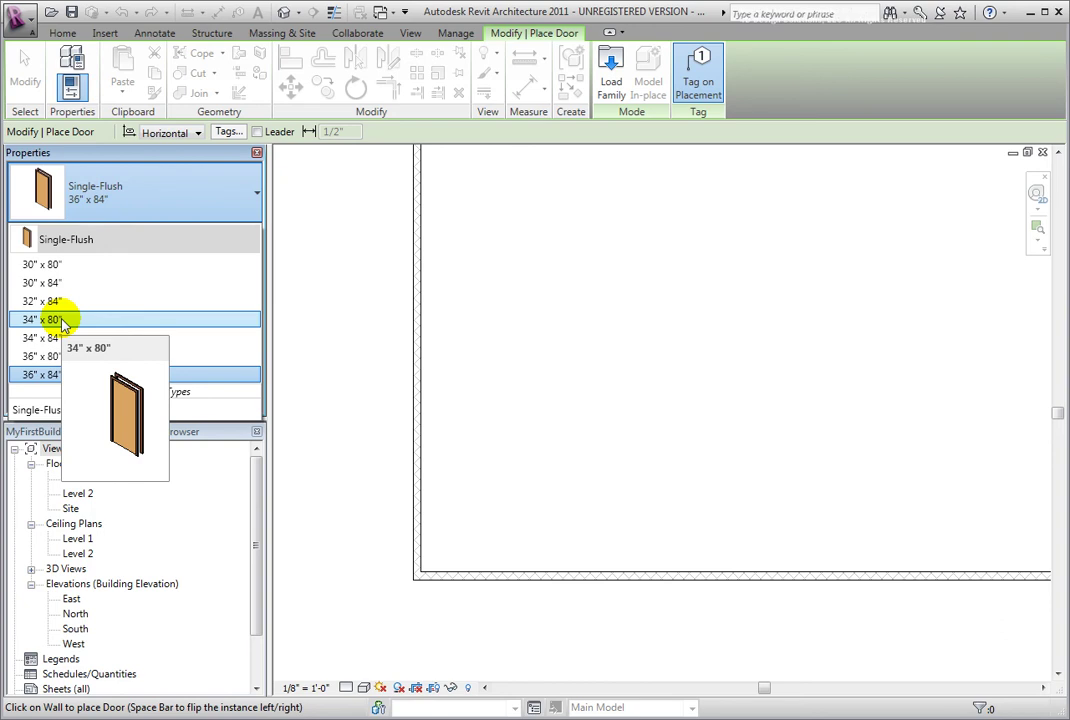
click(62, 320)
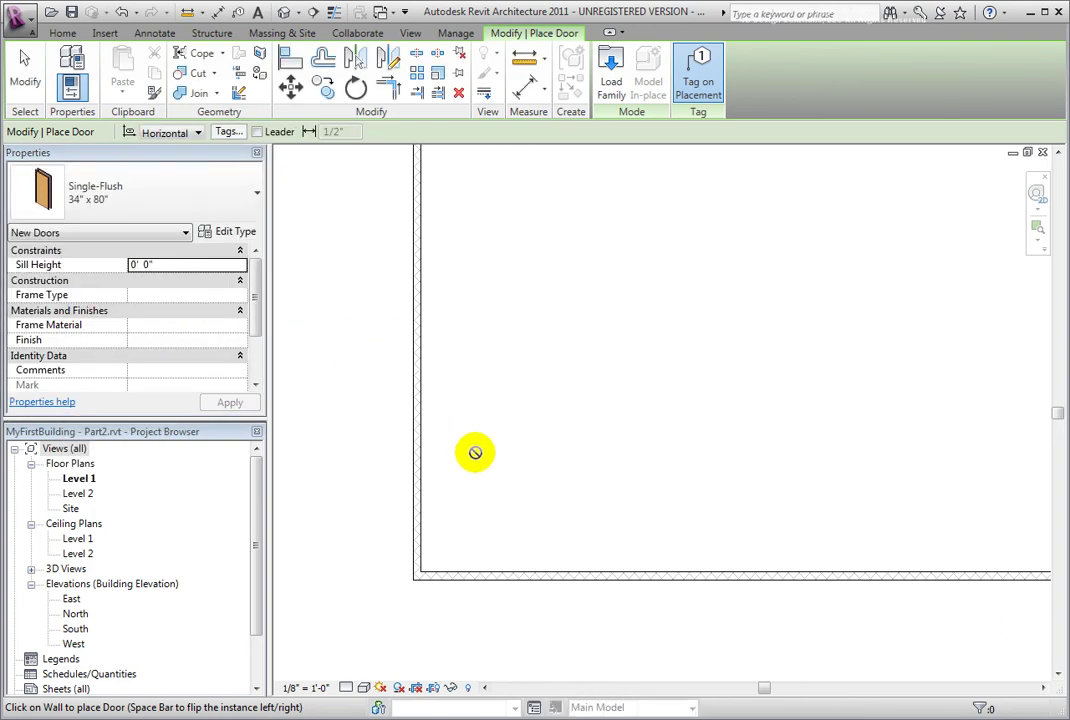
Step: Place a tagged 34" x 80" door in the bottom wall near the lower-left corner
click(470, 568)
scroll(470, 570, up, 3)
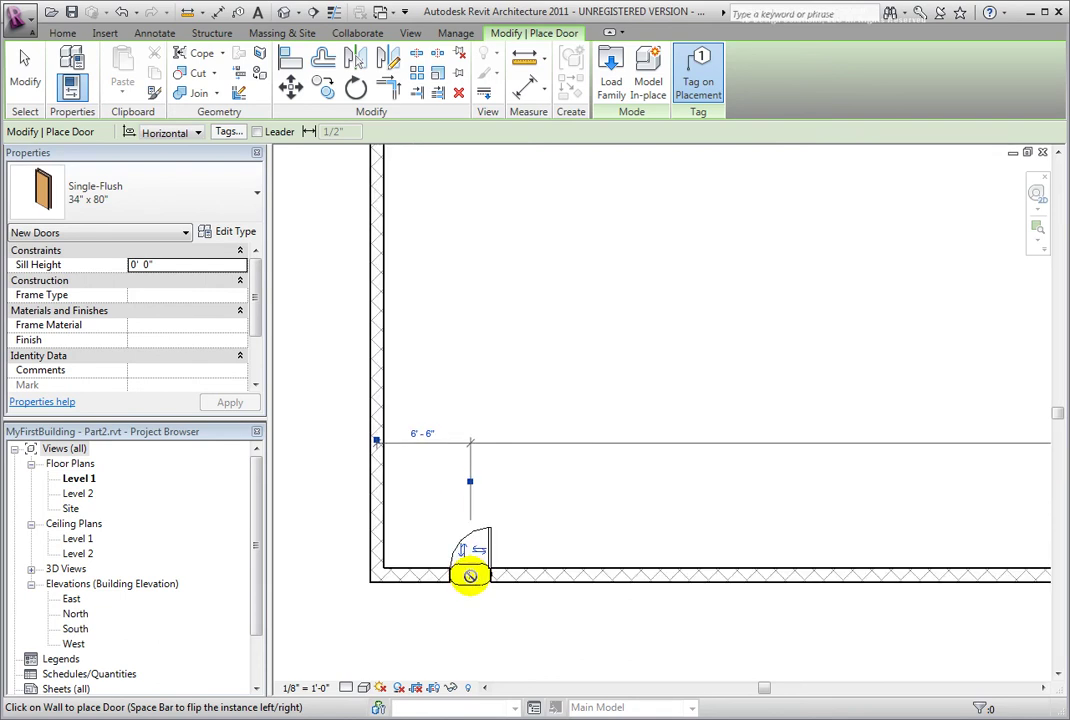
scroll(470, 576, up, 2)
click(461, 573)
Step: Flip door 1 so it swings outward with its hinge on the left side
key(space)
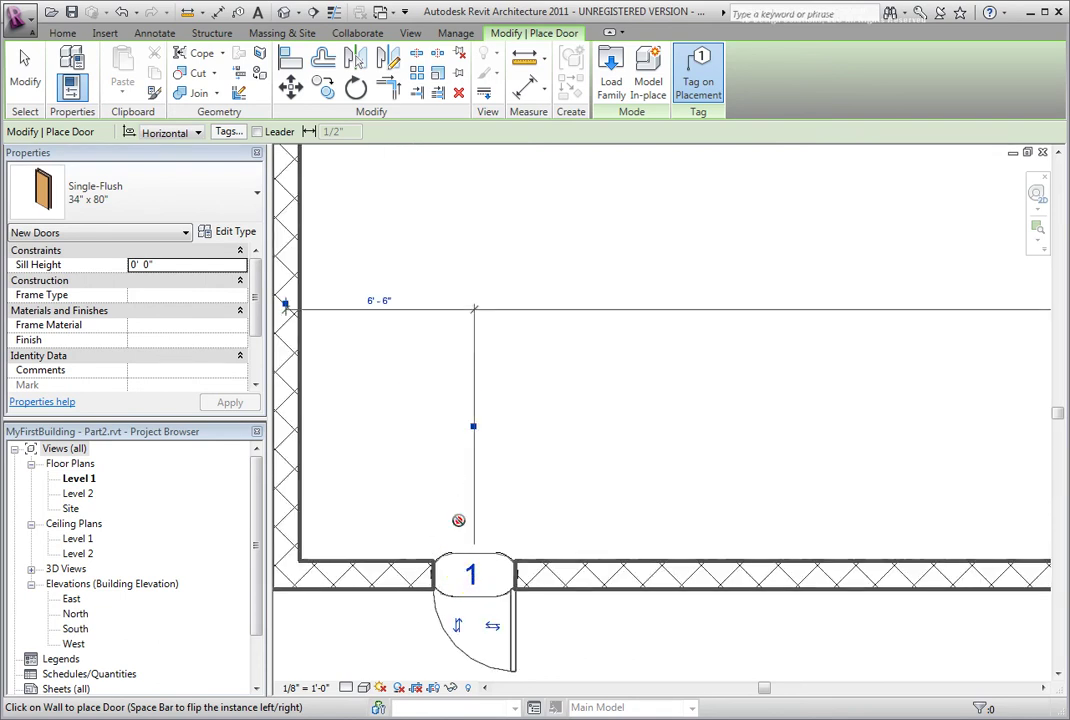
click(457, 625)
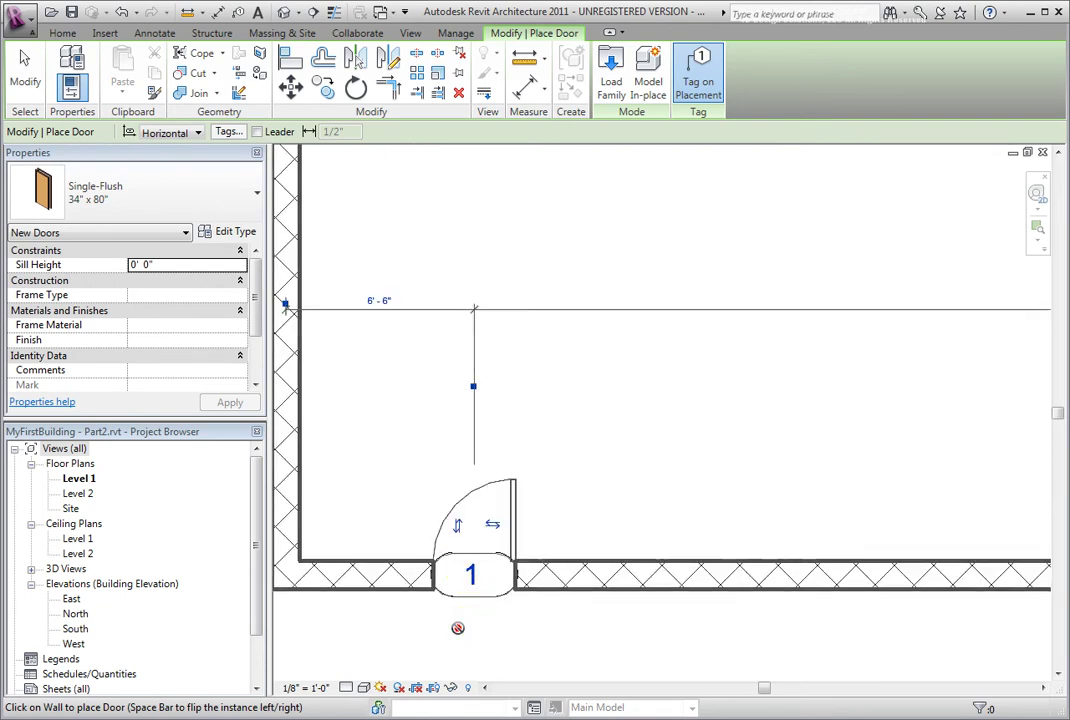
click(491, 523)
click(456, 522)
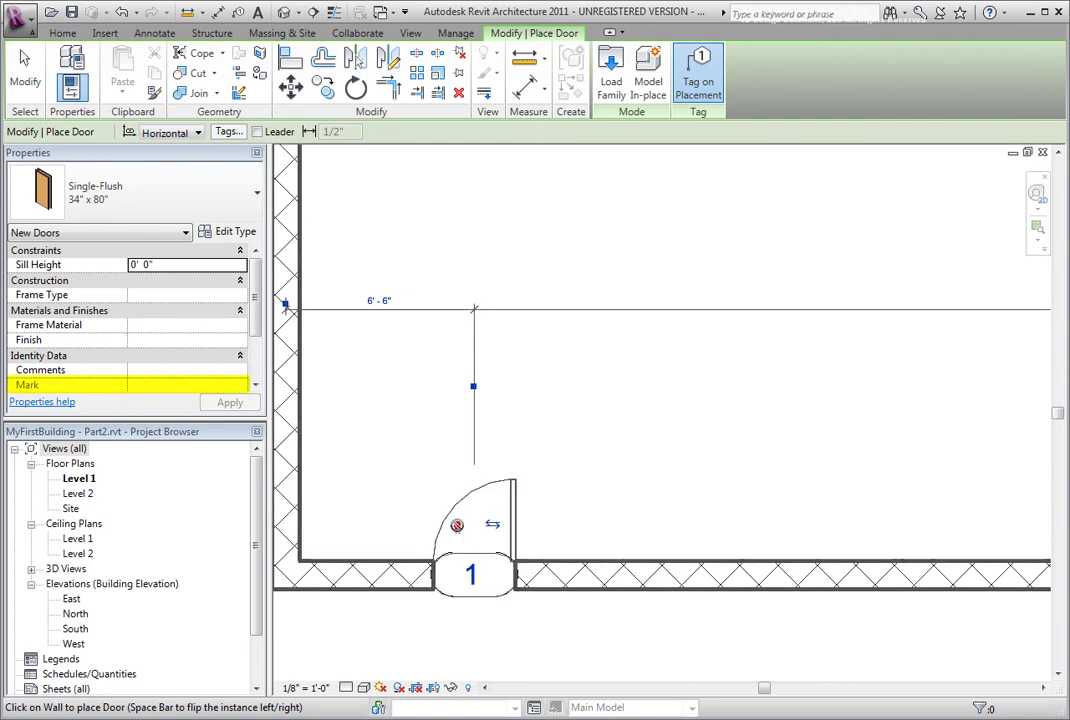
click(456, 526)
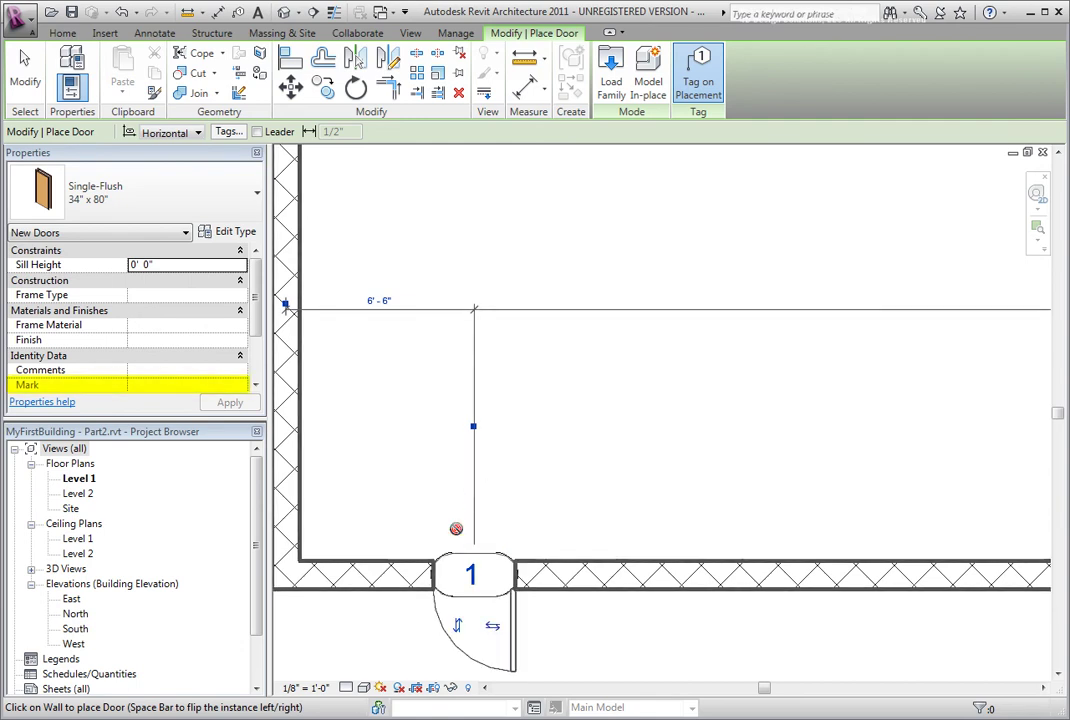
click(491, 625)
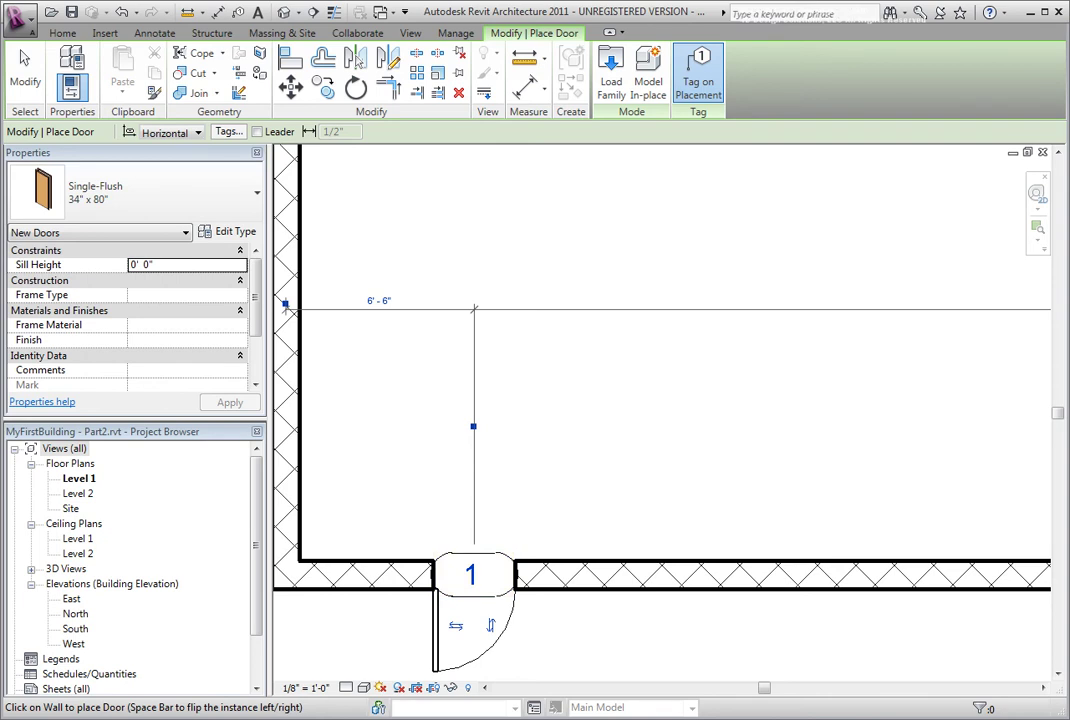
scroll(810, 241, down, 3)
middle_drag(810, 241, 578, 411)
scroll(578, 411, down, 2)
middle_drag(770, 232, 386, 486)
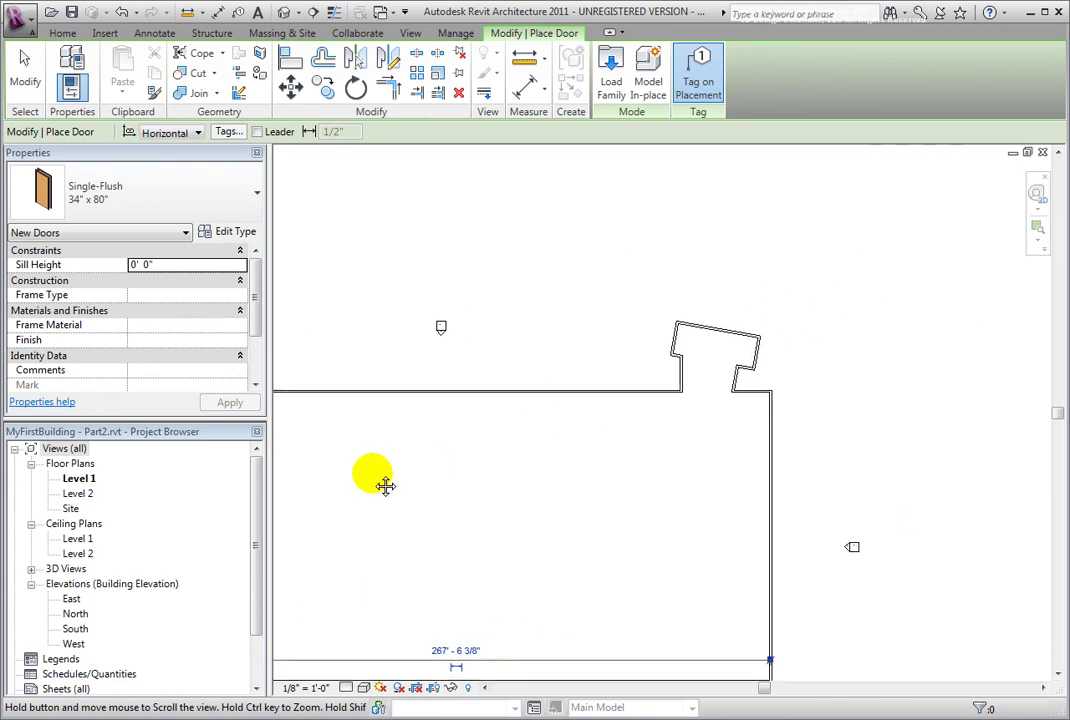
scroll(722, 349, up, 5)
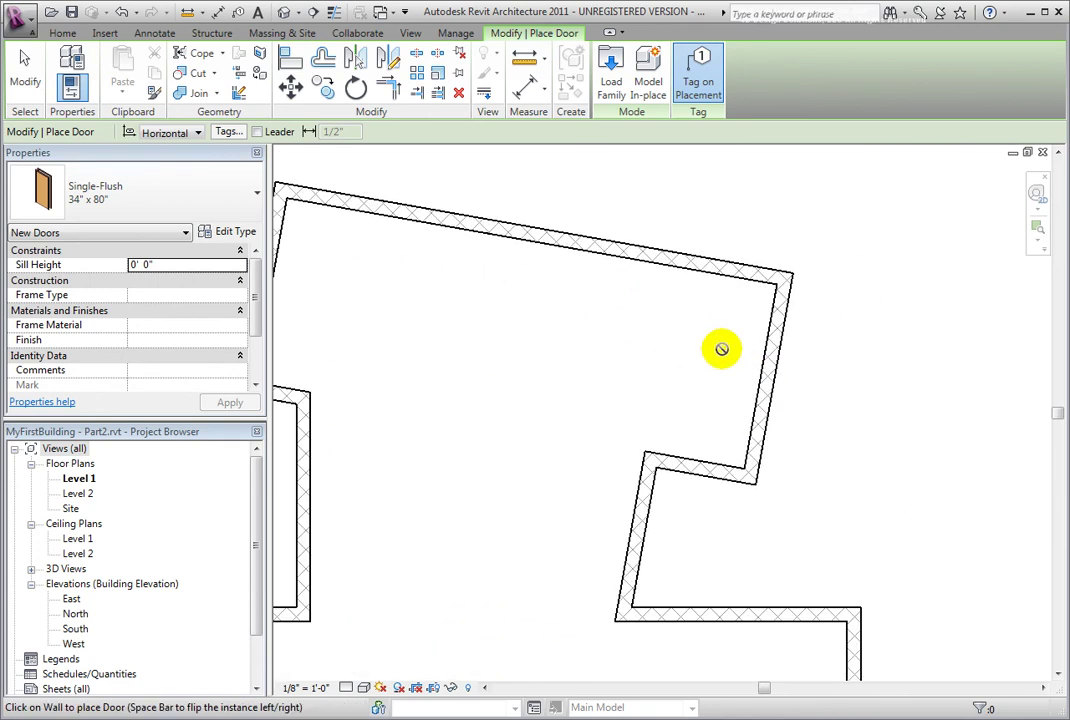
middle_drag(659, 361, 663, 363)
middle_drag(747, 390, 757, 392)
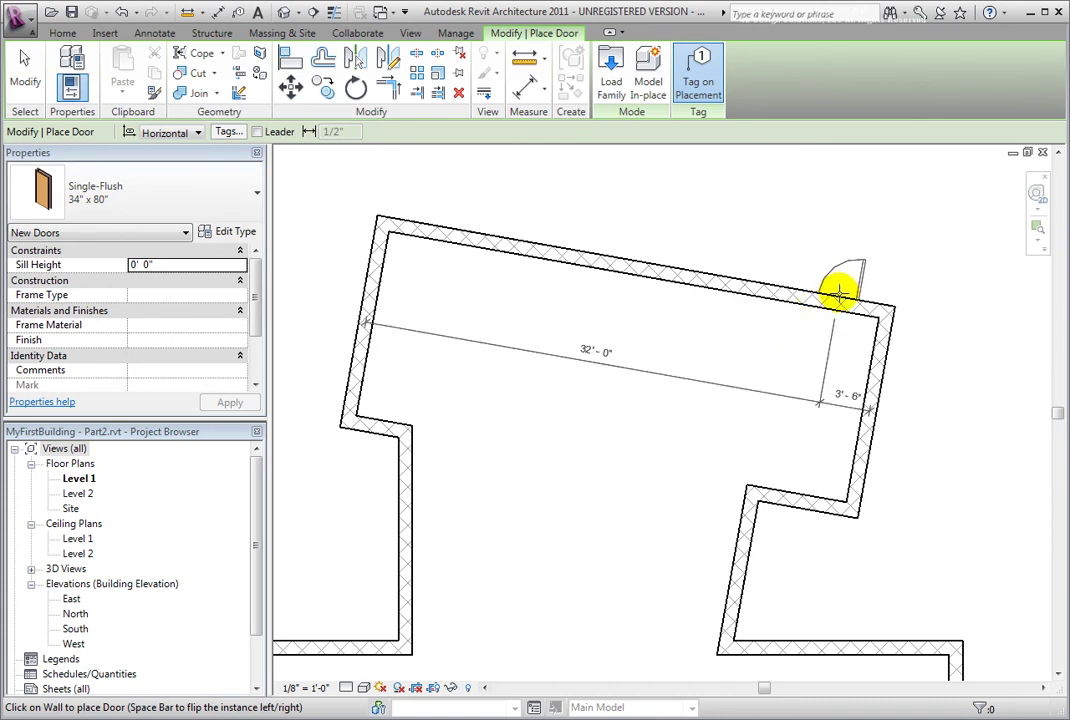
key(space)
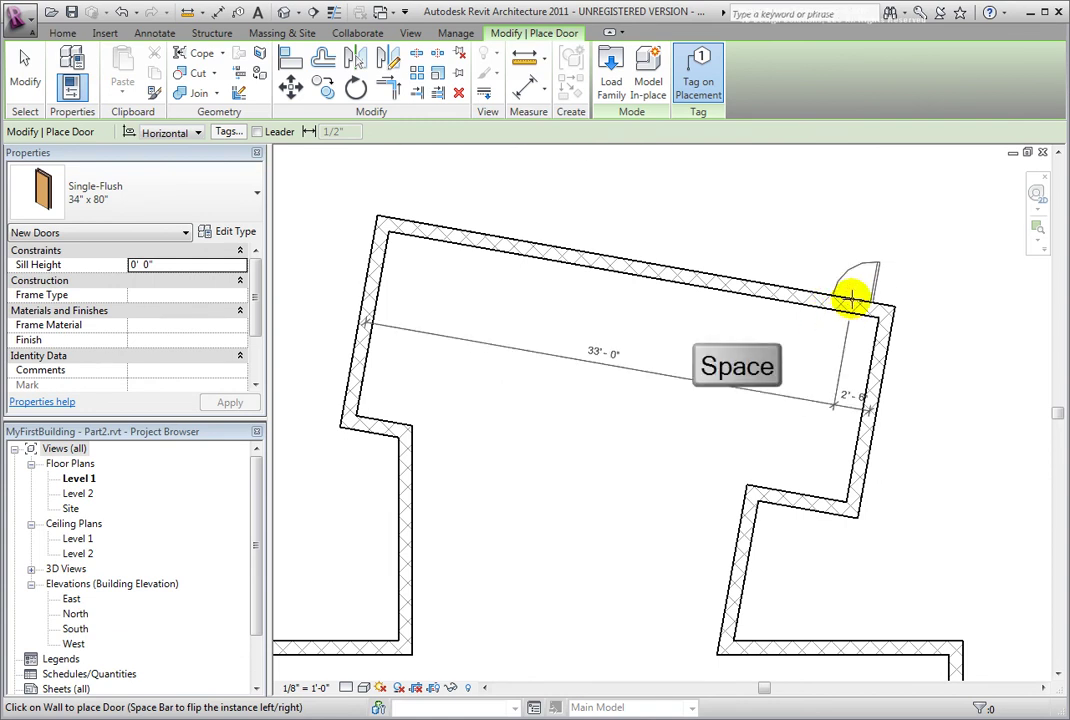
key(space)
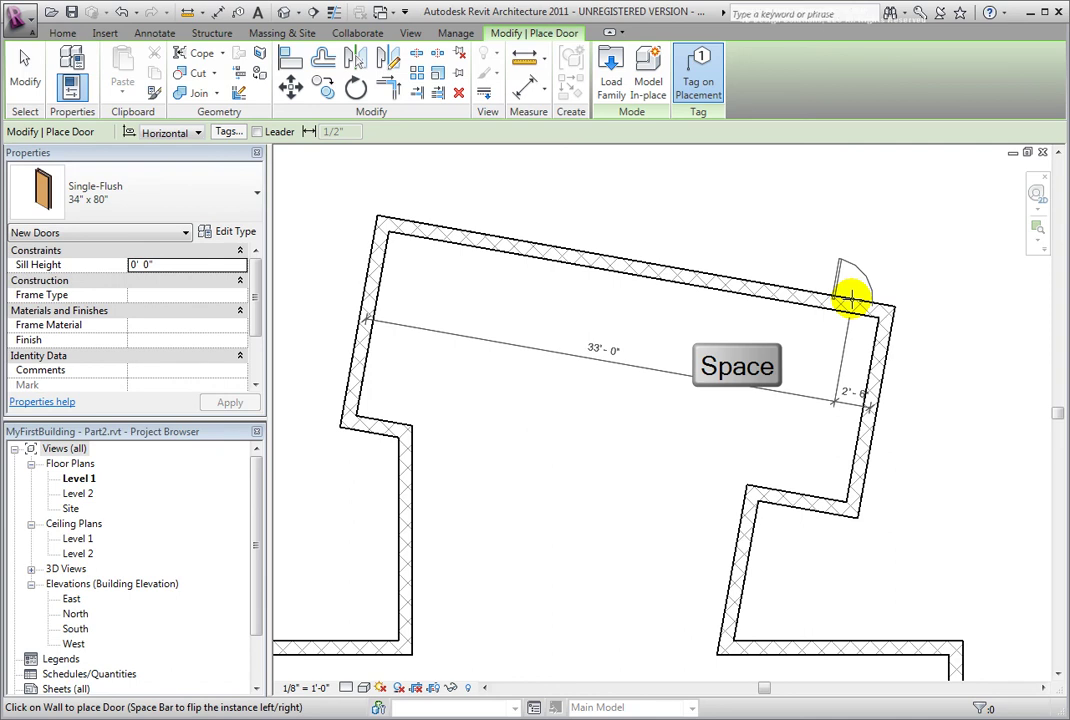
key(space)
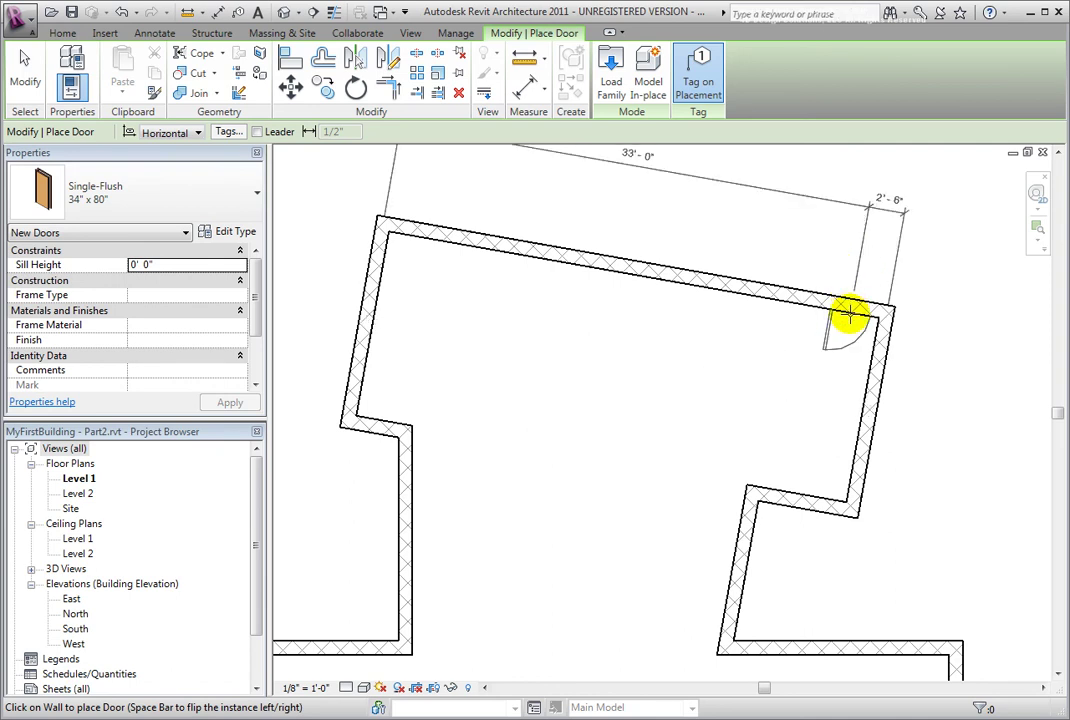
key(space)
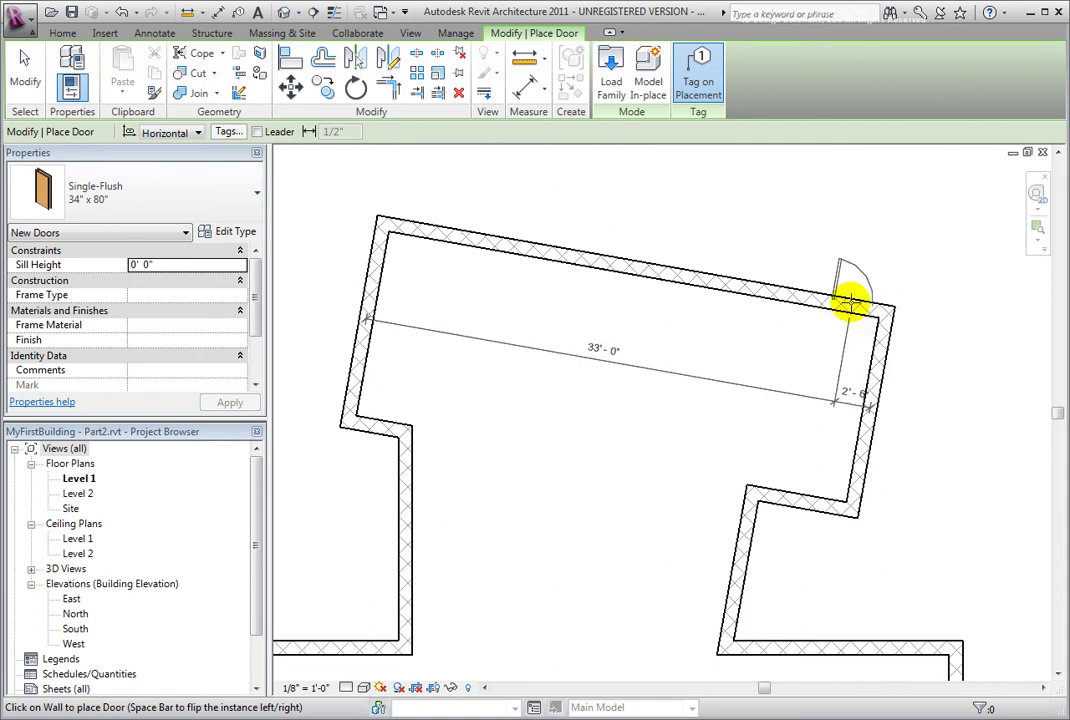
key(space)
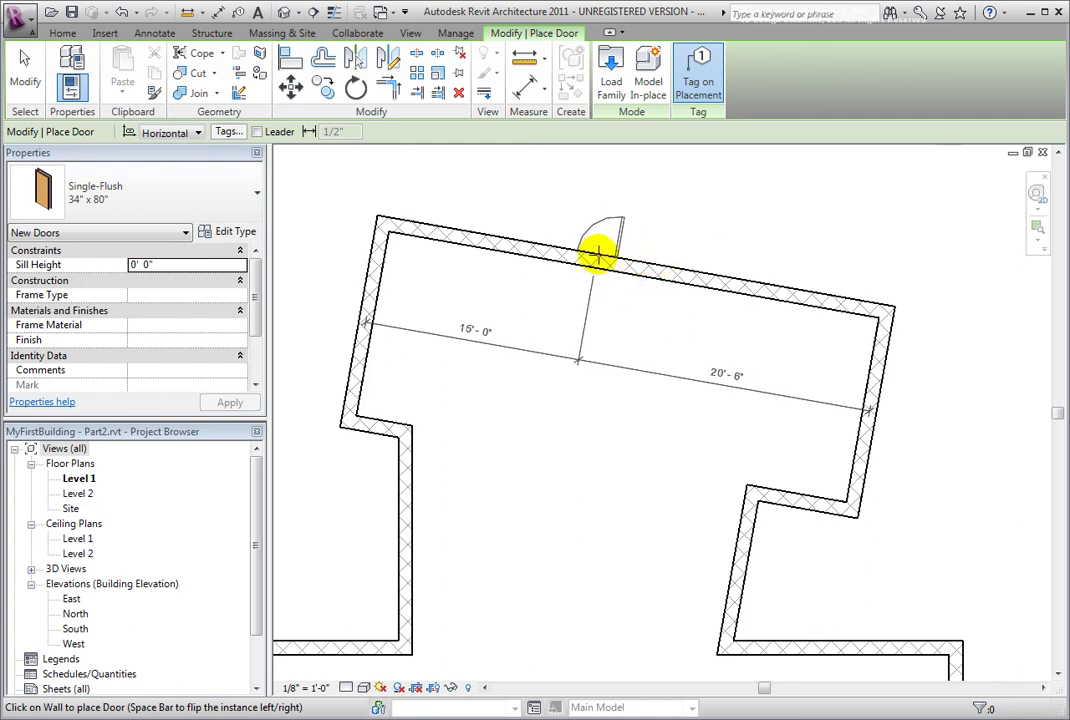
key(s)
key(m)
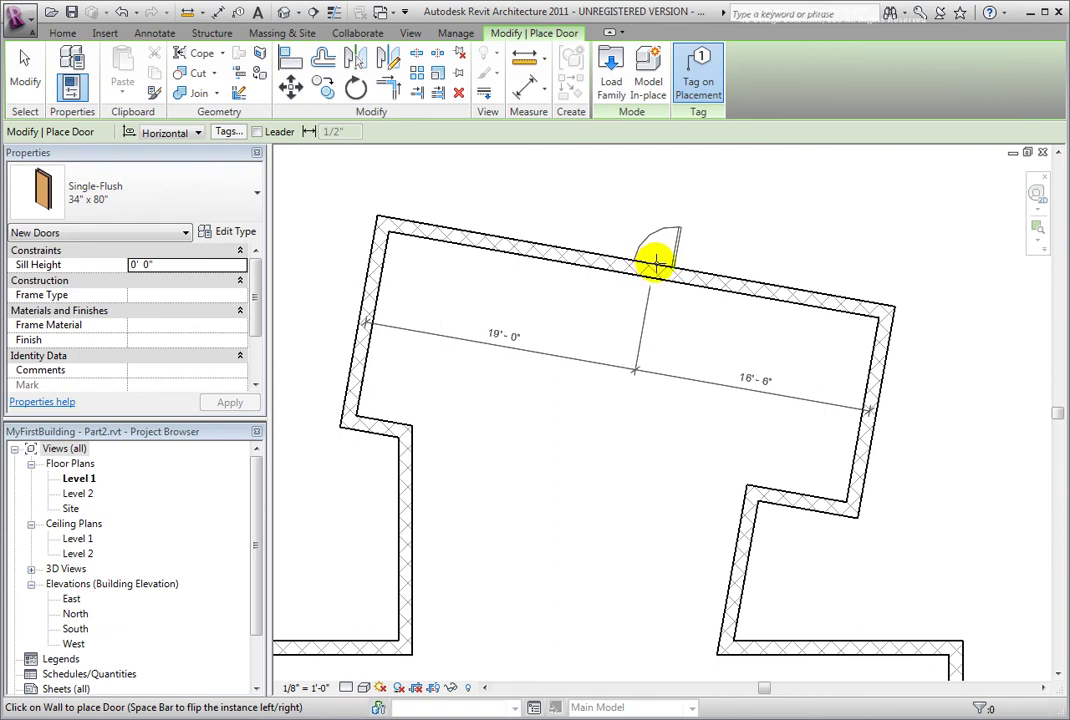
Step: Place door 2 in the top wall and change its 3'-0" corner distance to 2'-0"
click(845, 297)
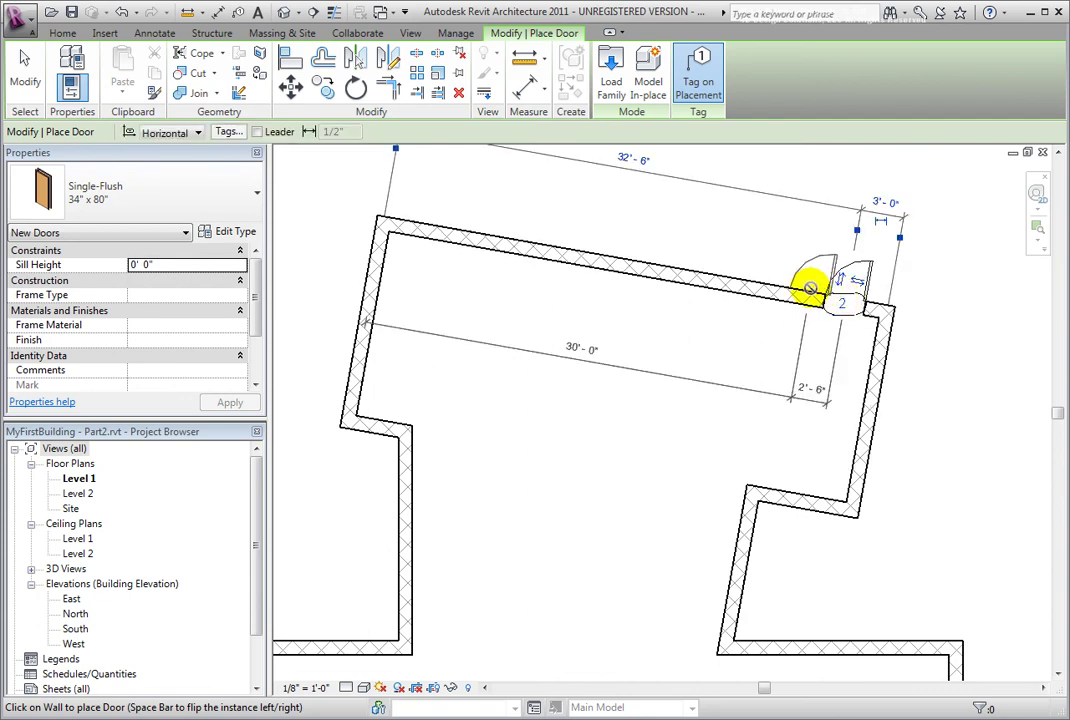
click(30, 78)
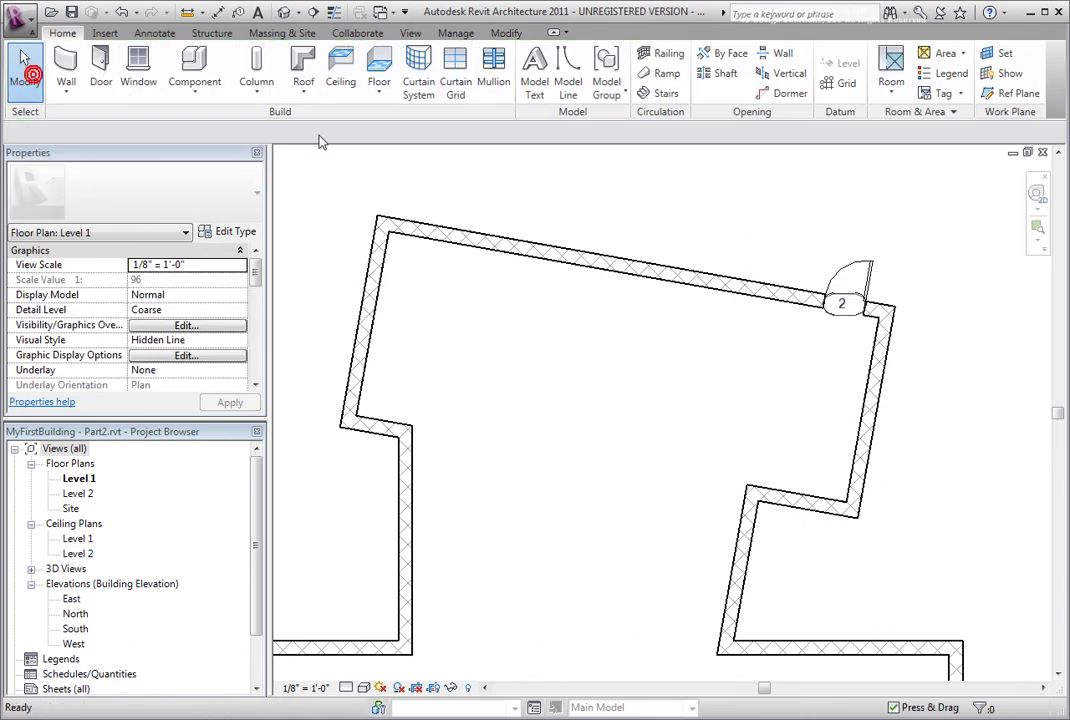
click(838, 272)
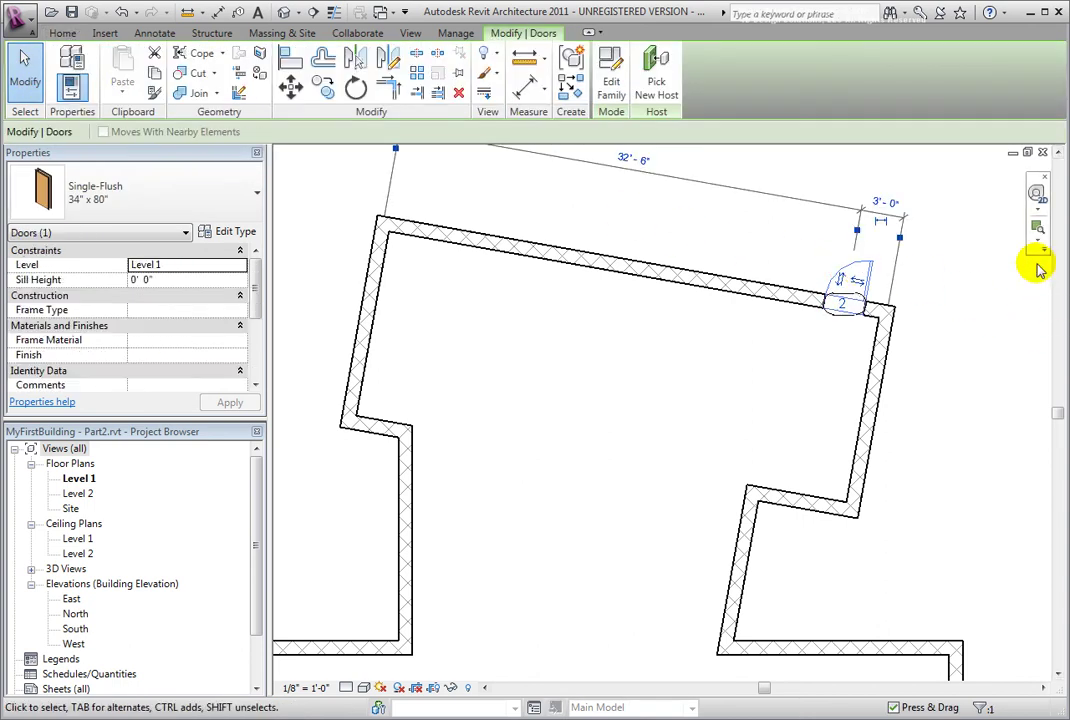
click(884, 203)
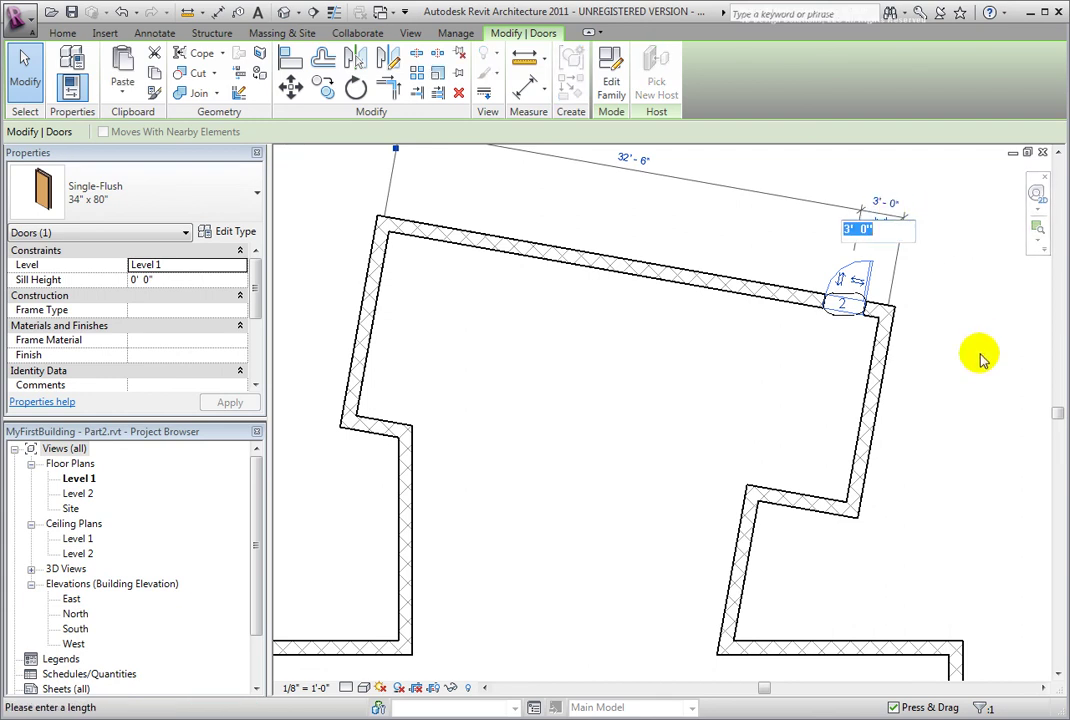
text(2')
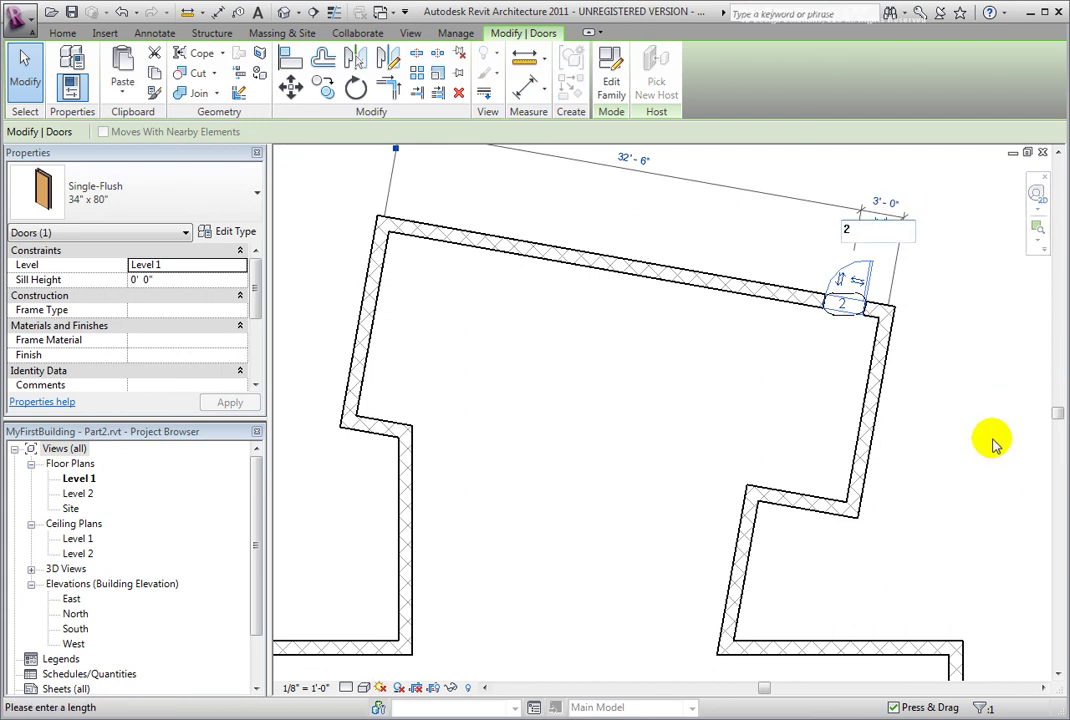
key(Return)
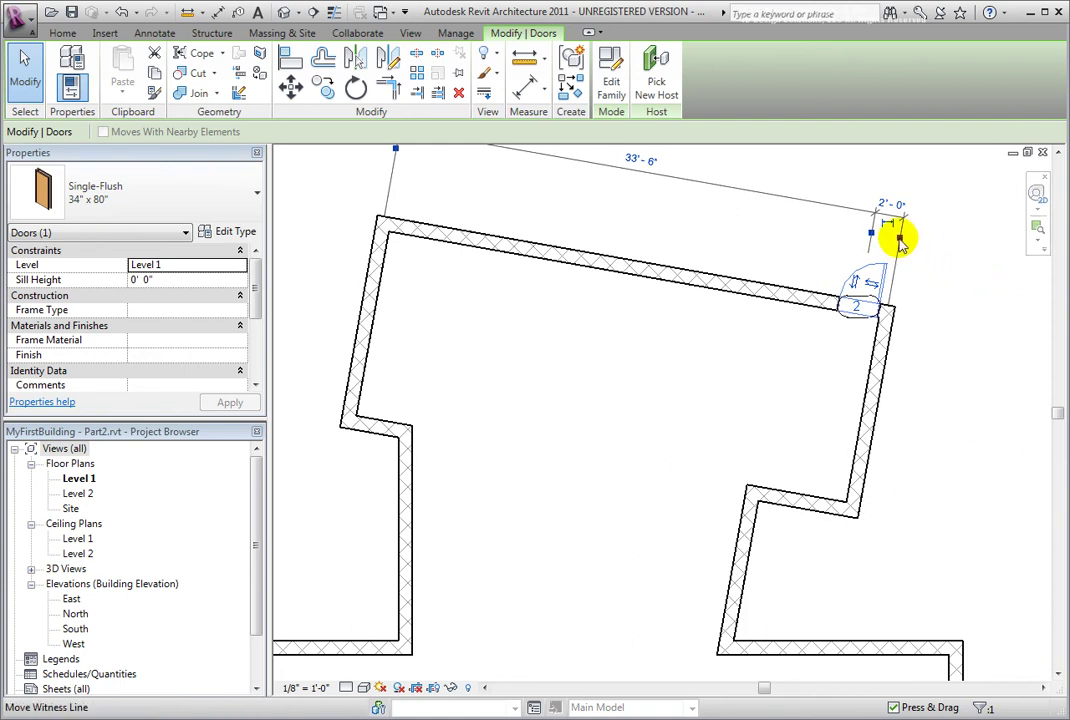
Step: Move the temporary dimension's witness line to the right-hand wall's exterior face
scroll(900, 240, up, 3)
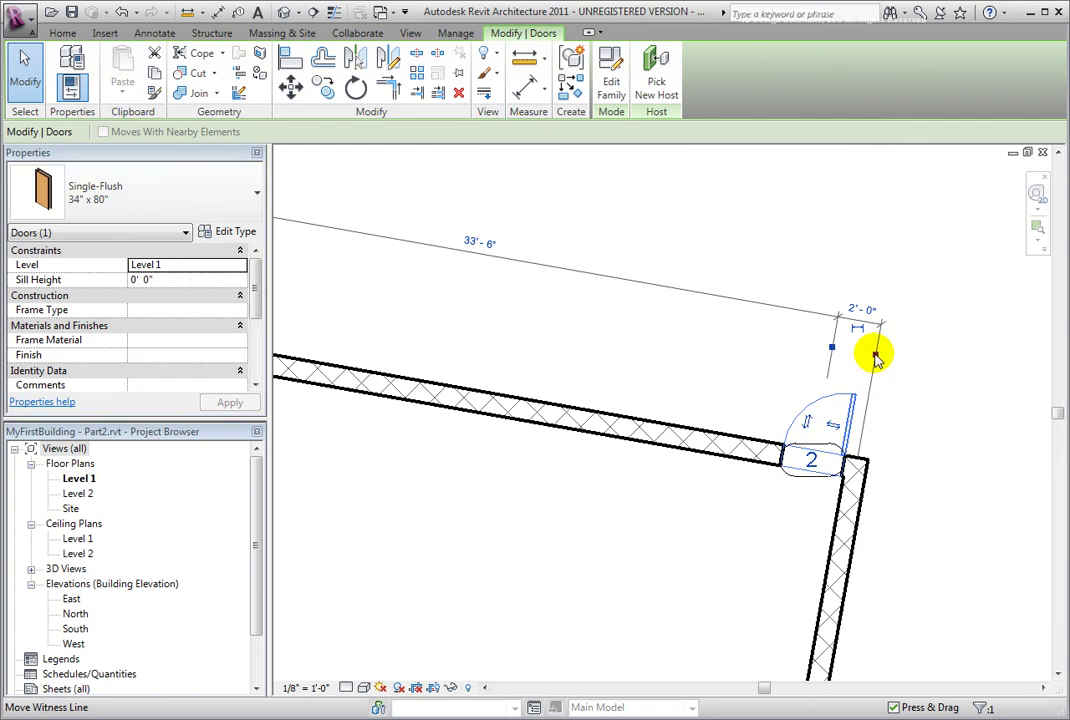
drag(875, 357, 885, 356)
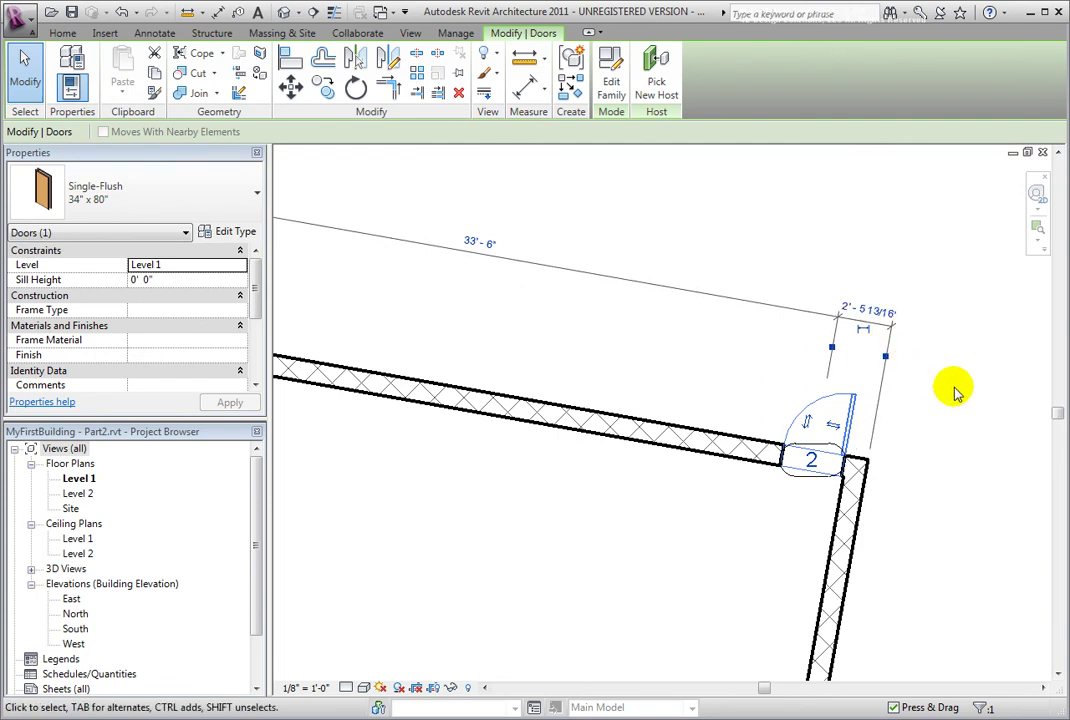
drag(885, 356, 864, 352)
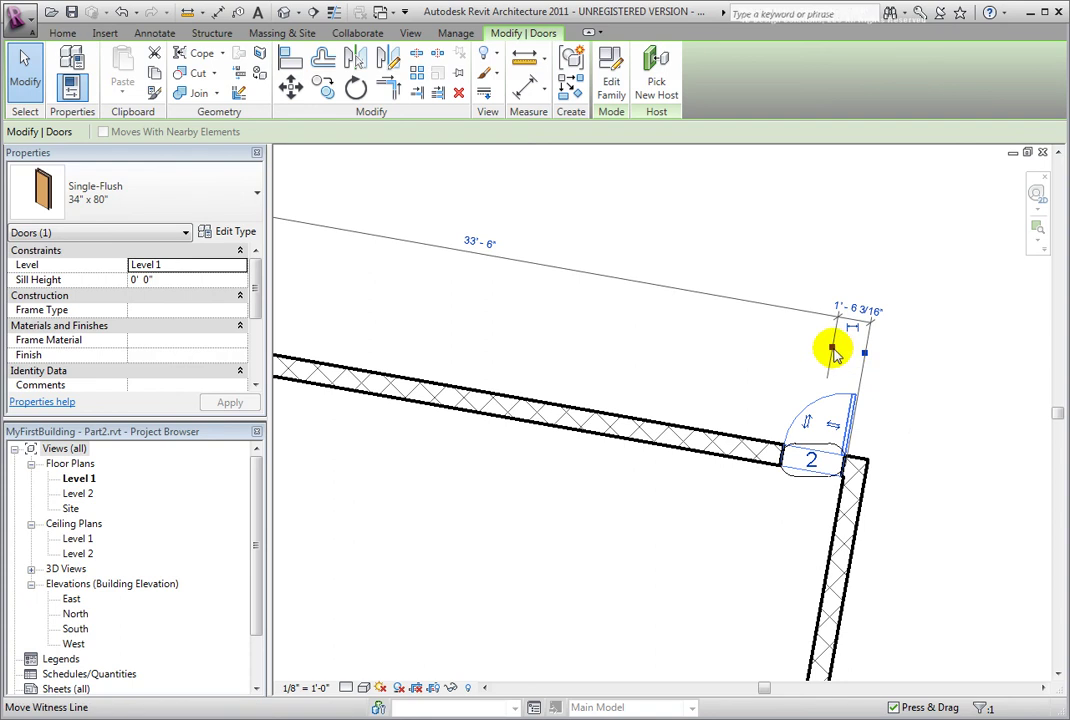
click(845, 463)
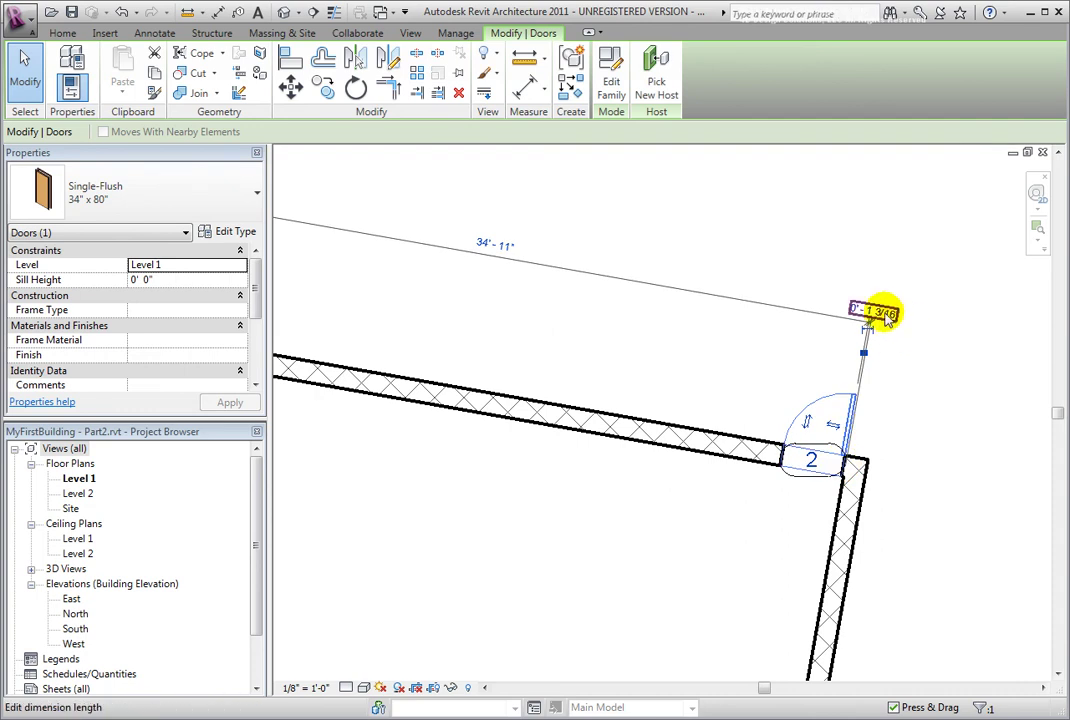
click(869, 357)
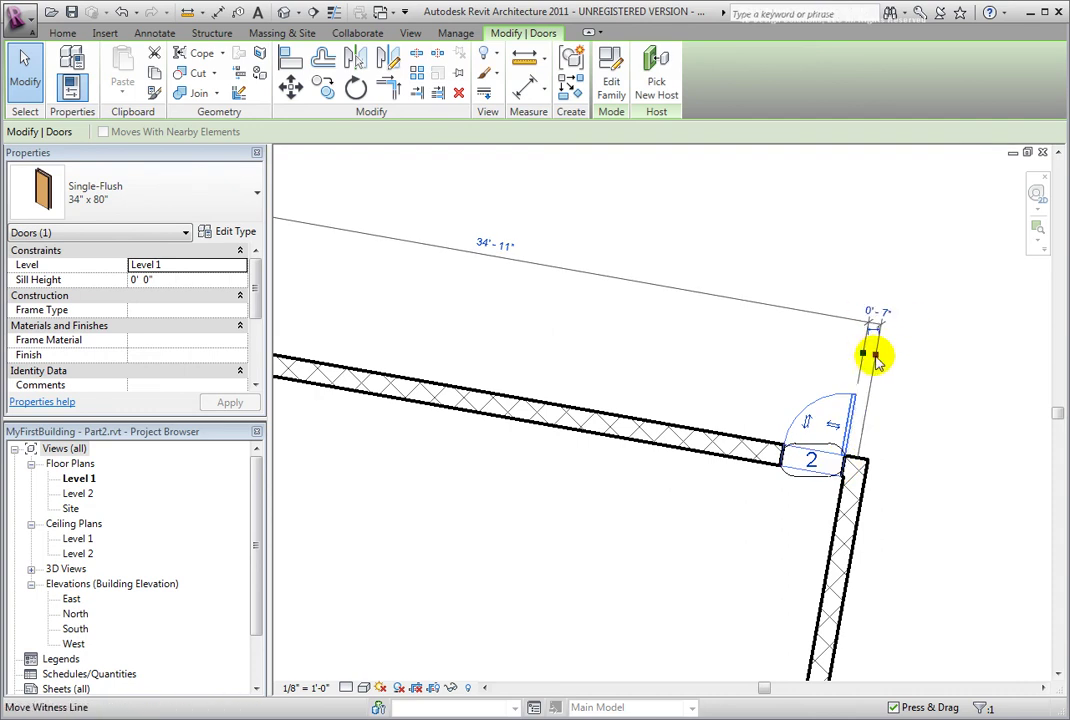
click(874, 357)
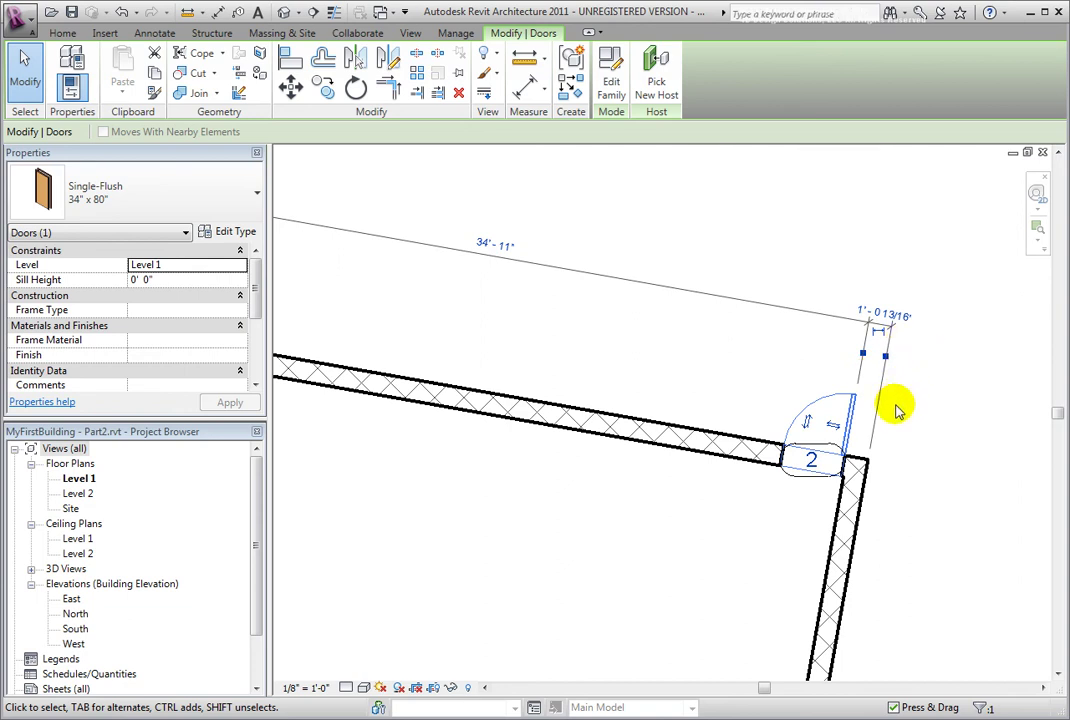
Step: Set door 2's distance from that exterior face to 2'-0"
click(884, 314)
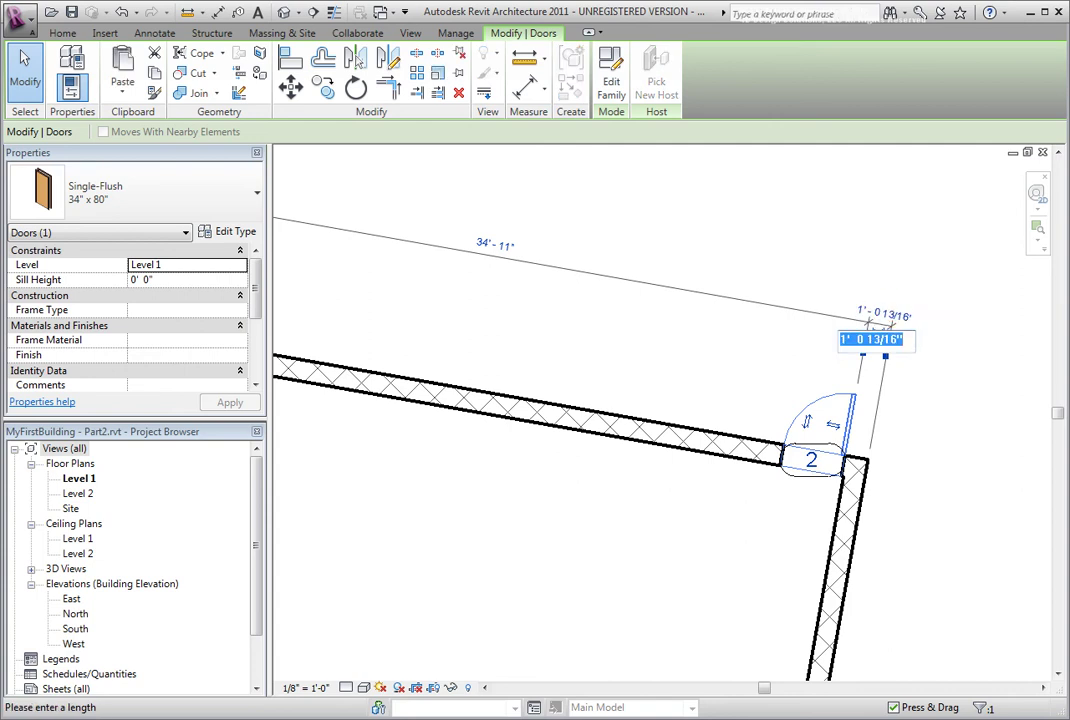
text(2)
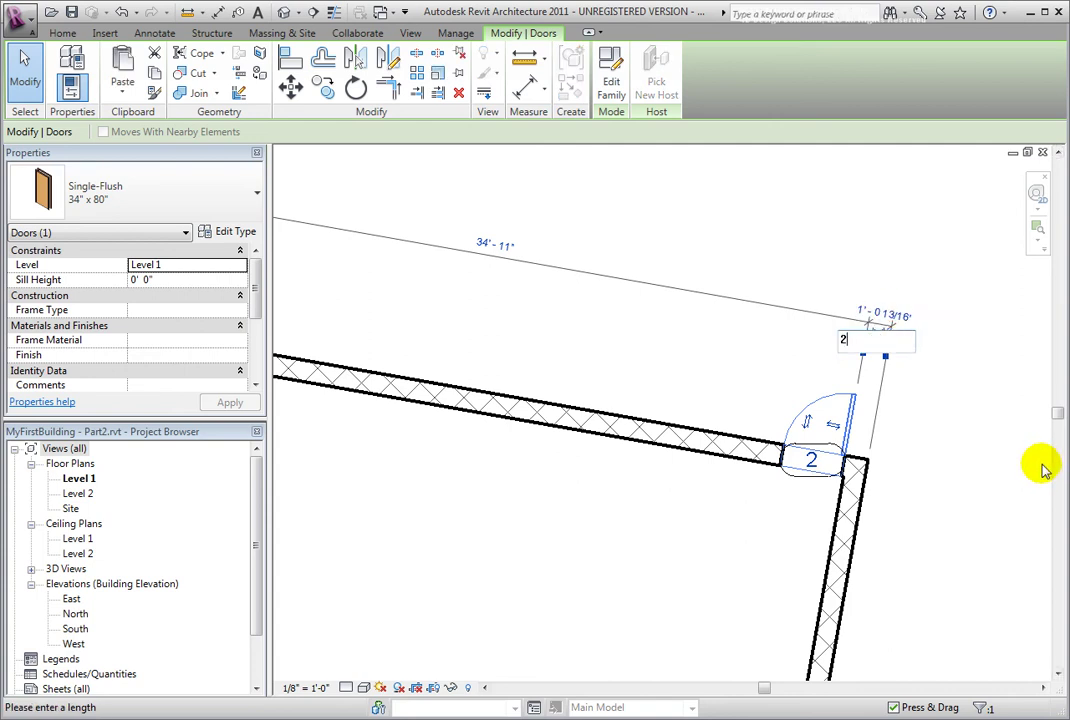
key(Return)
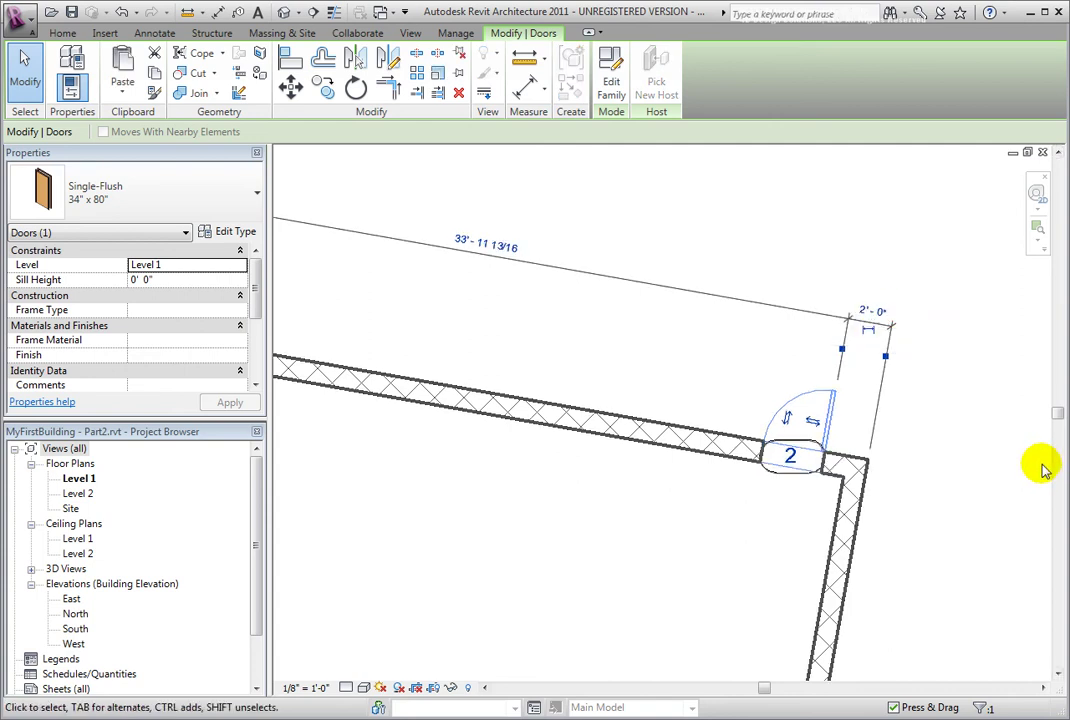